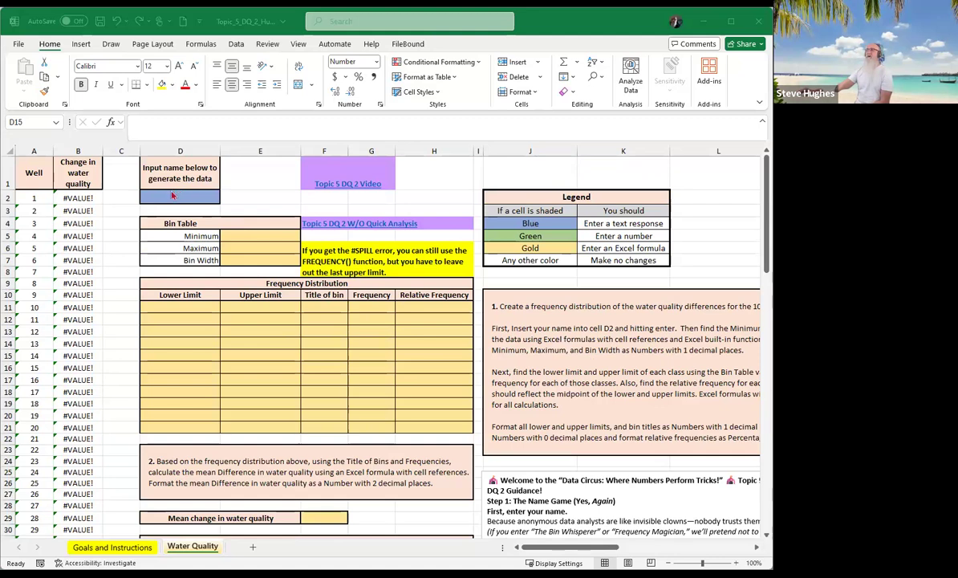
Step: Enter Math Whisperer in the name cell D2 to generate the water quality data
click(170, 199)
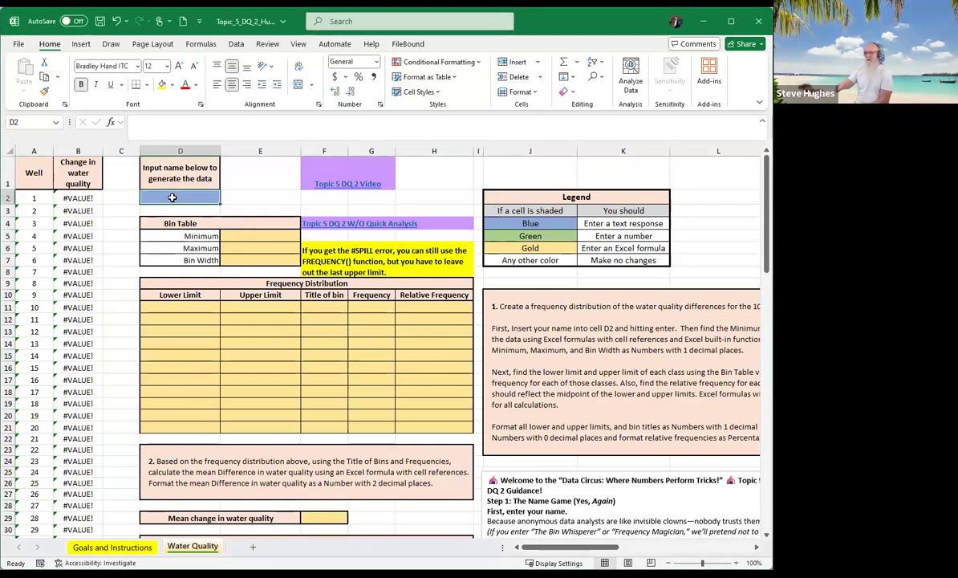
text(Math)
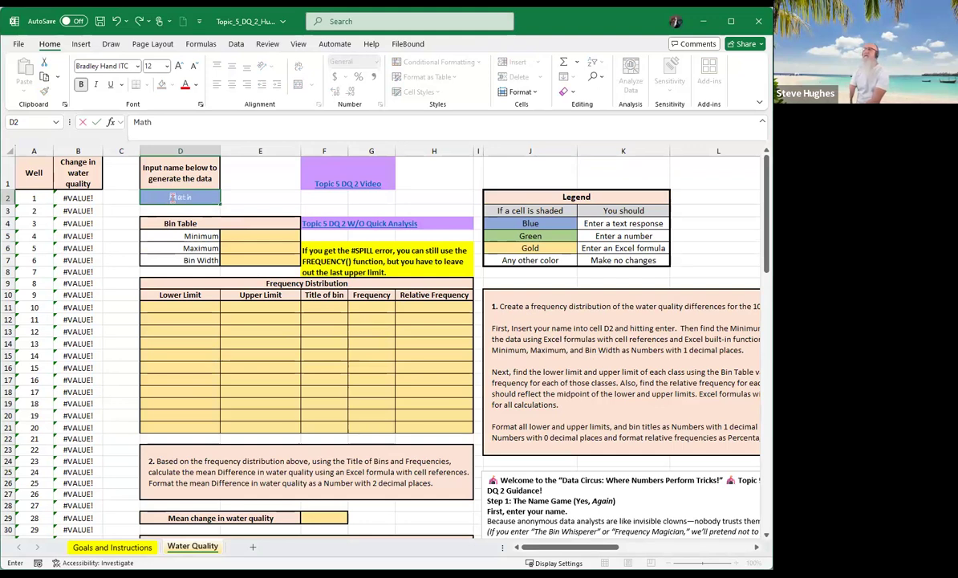
text(Whisperer)
key(Return)
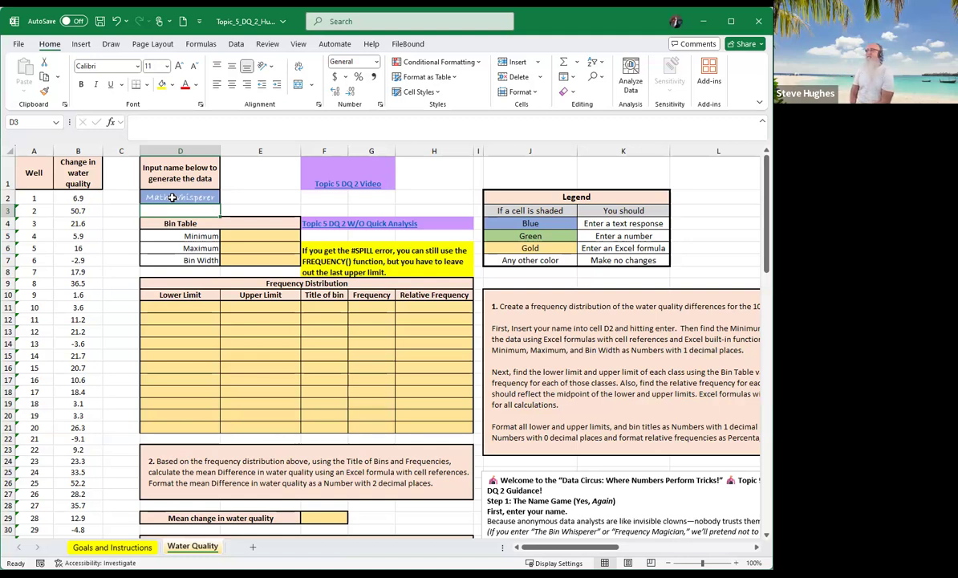
Step: Calculate the bin table's Minimum in E5 with the formula =min(b:b)-.1
click(249, 235)
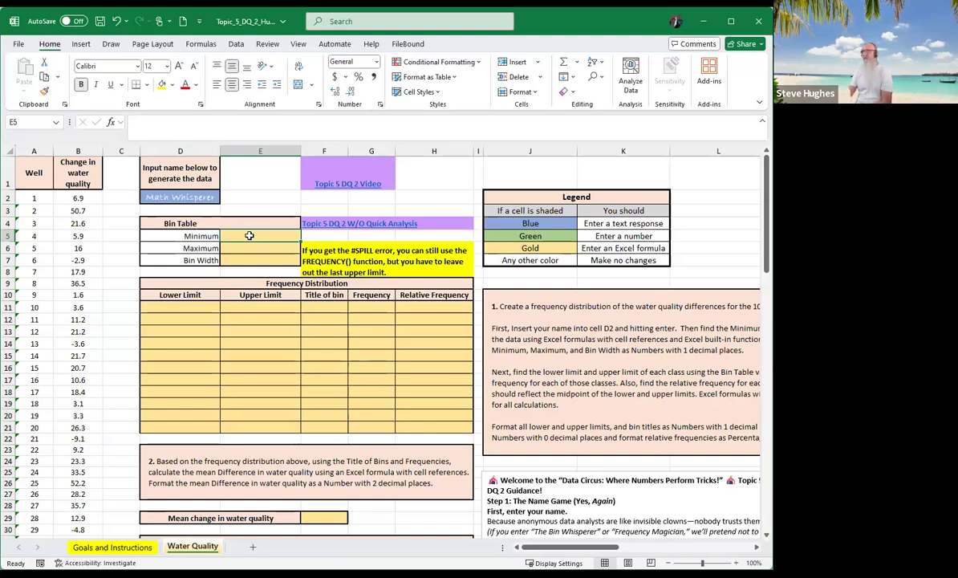
text(=)
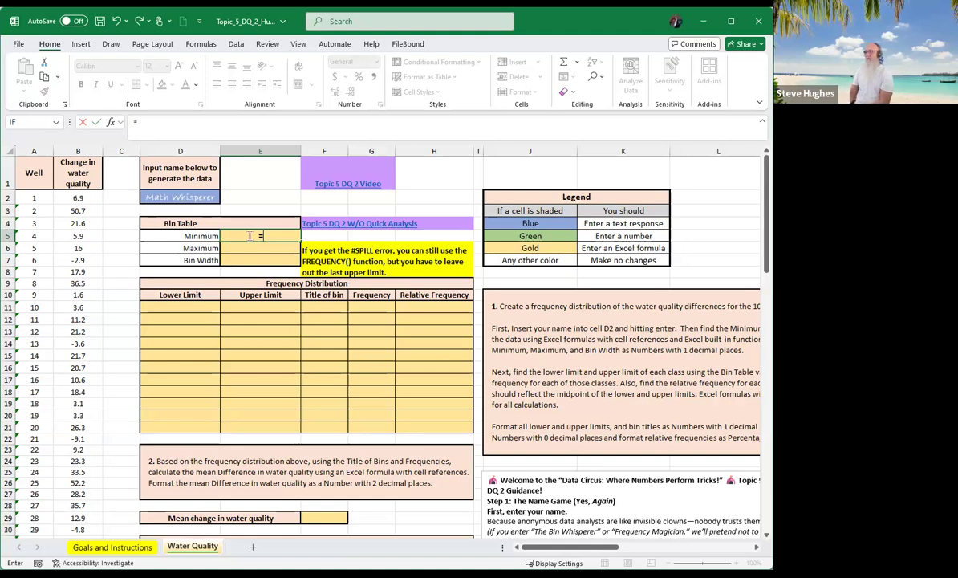
text(min(b:b))
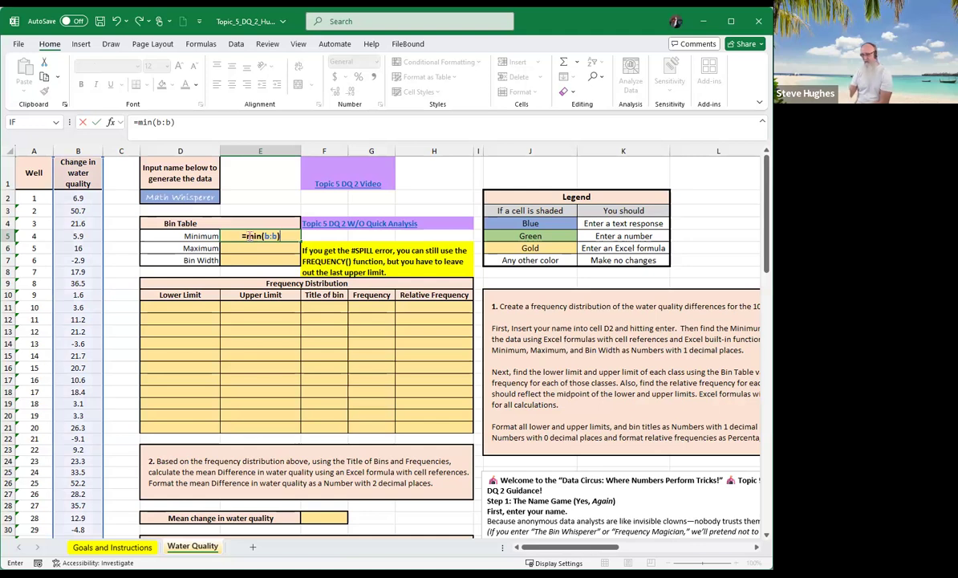
text(-)
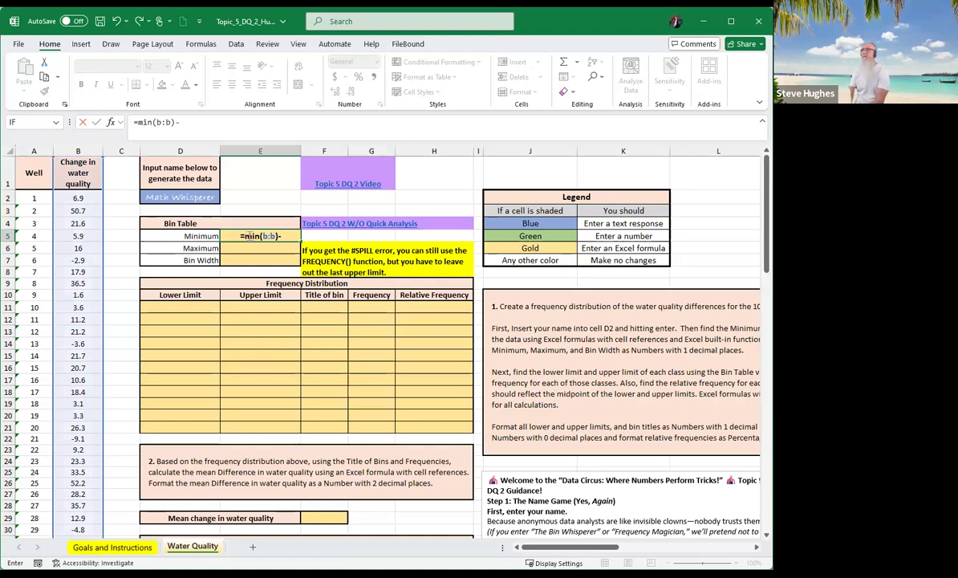
text(.1)
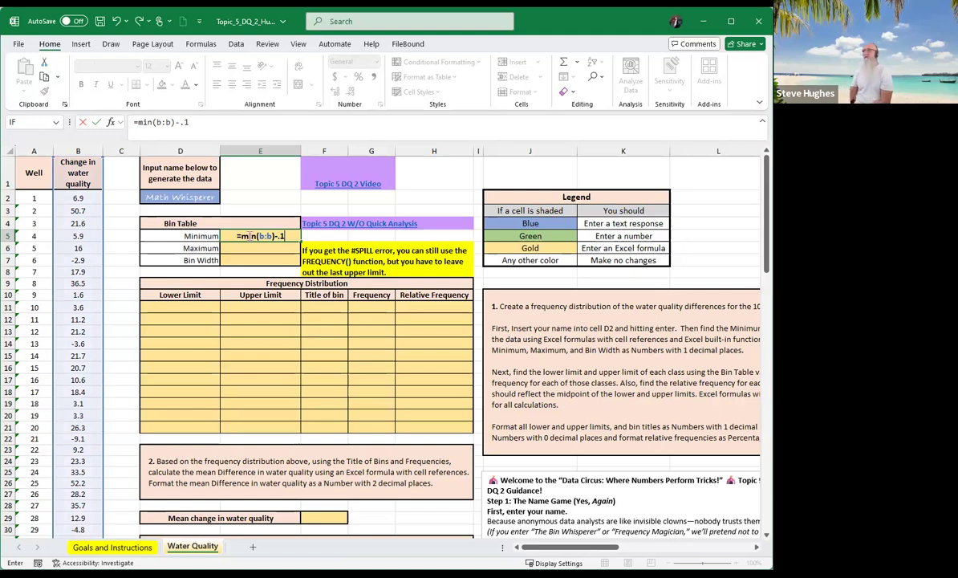
key(Return)
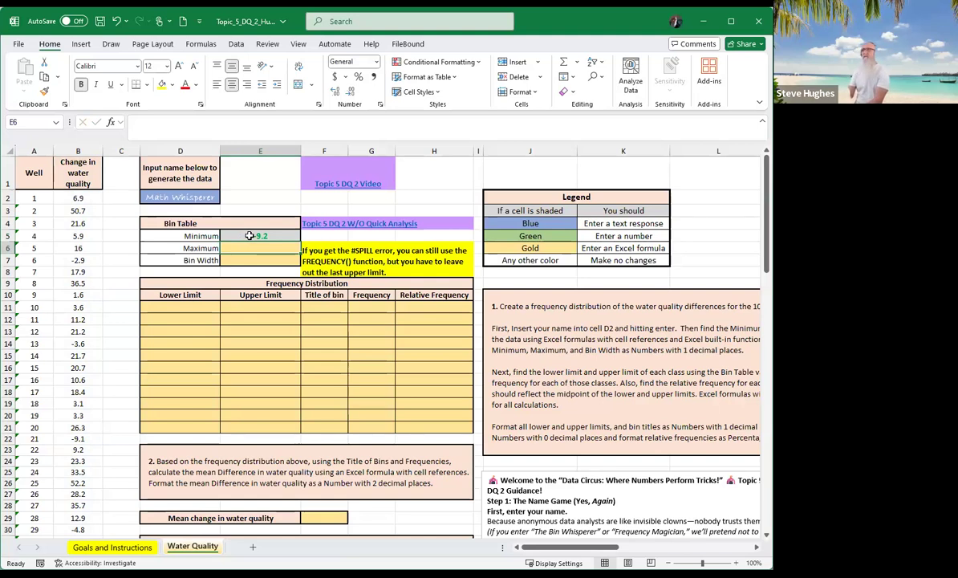
Step: Calculate the bin table's Maximum in E6 with the formula =max(b:b)+.1
text(=)
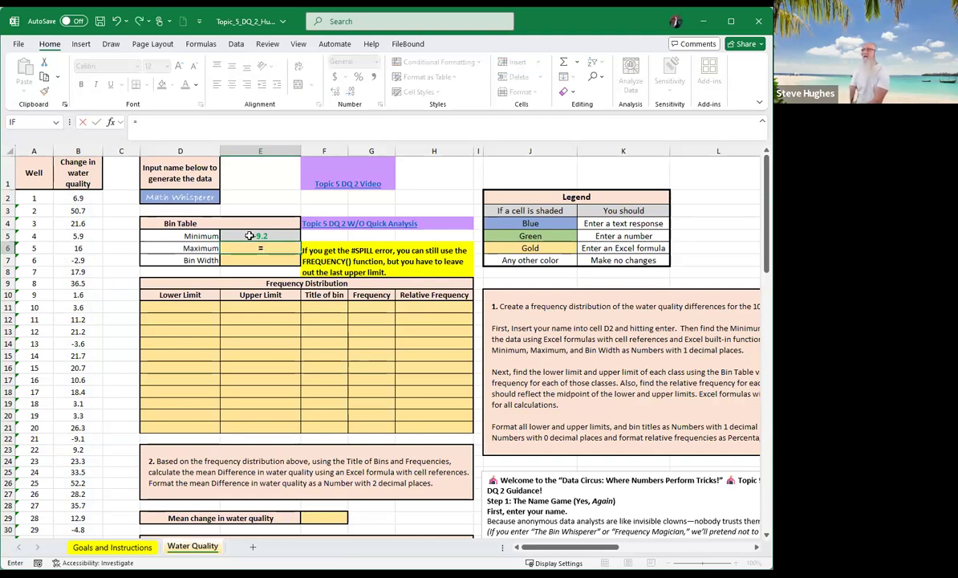
text(max)
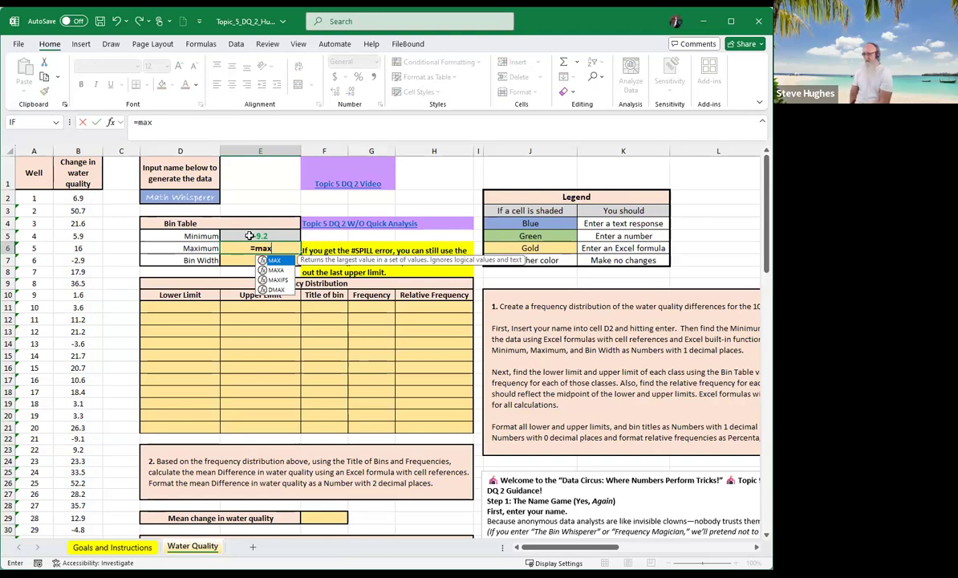
text((b:b))
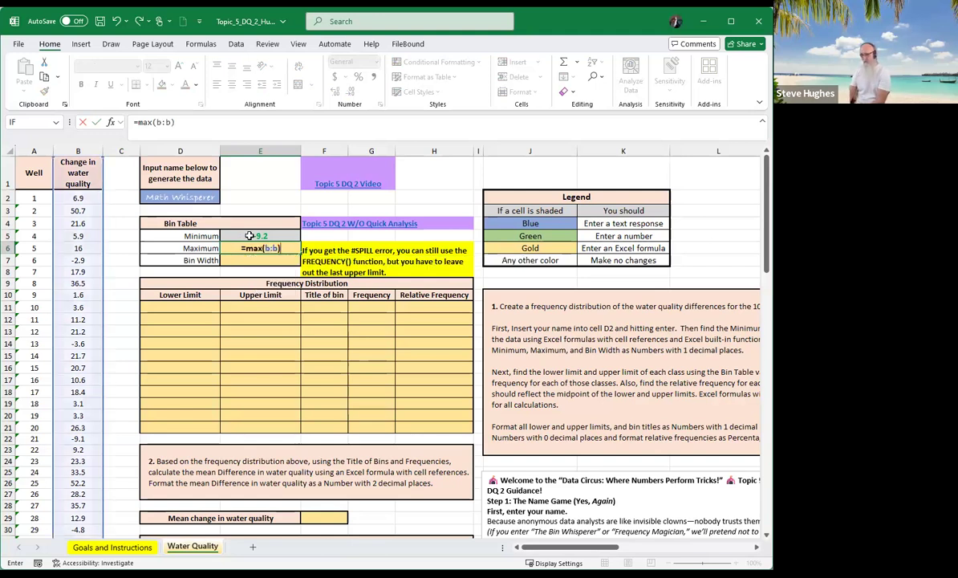
text(+)
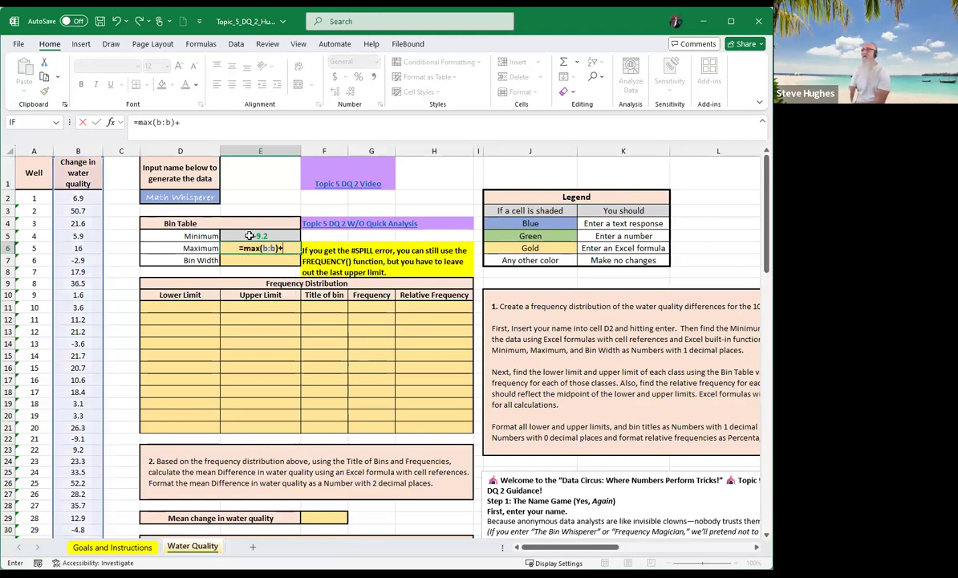
text(.1)
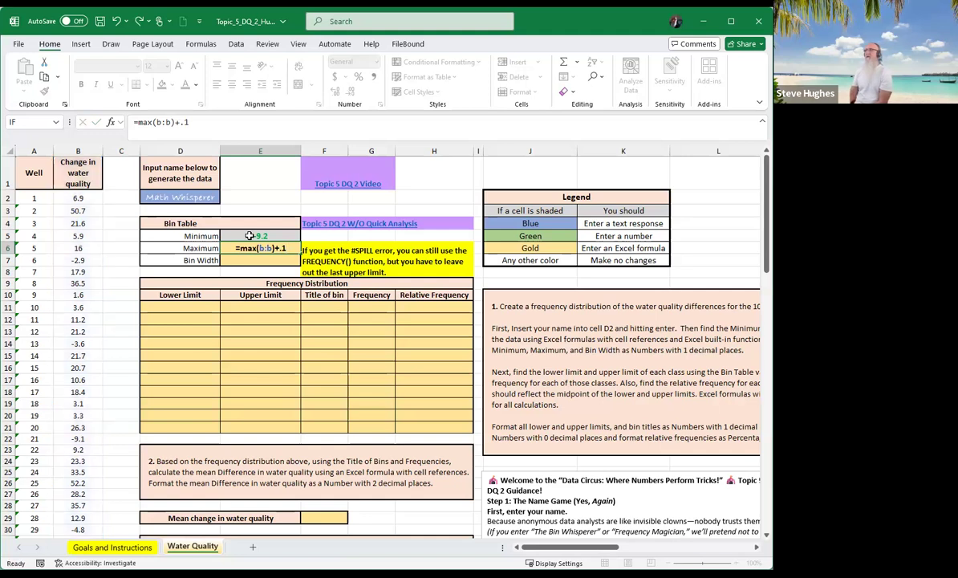
key(Return)
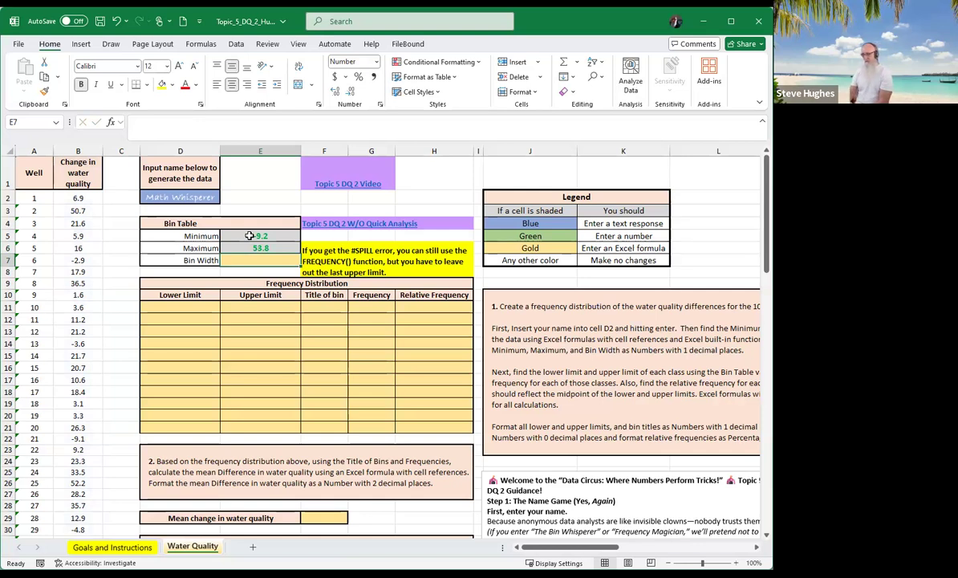
Step: Calculate the Bin Width in E7 with the formula =(E6-E5)/11
text(=)
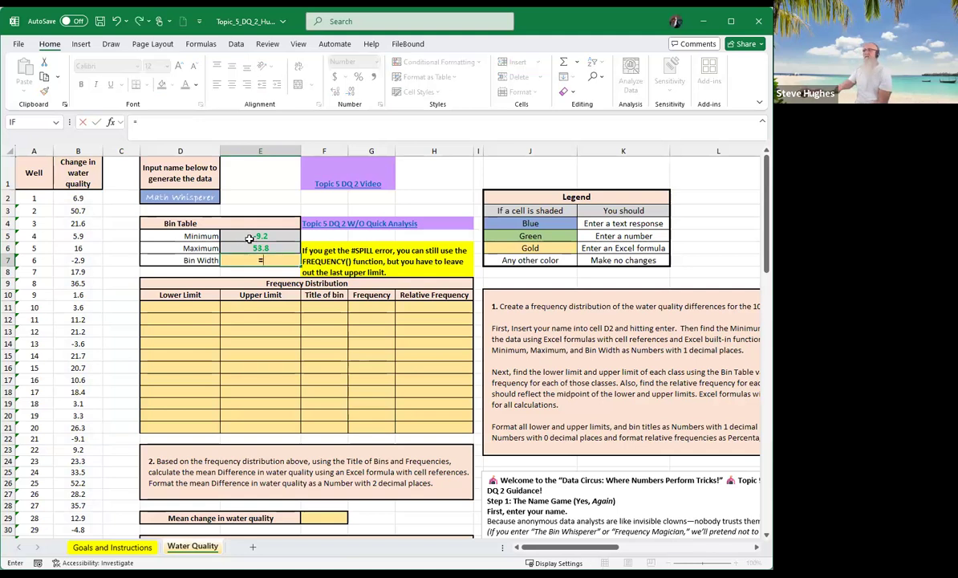
click(249, 245)
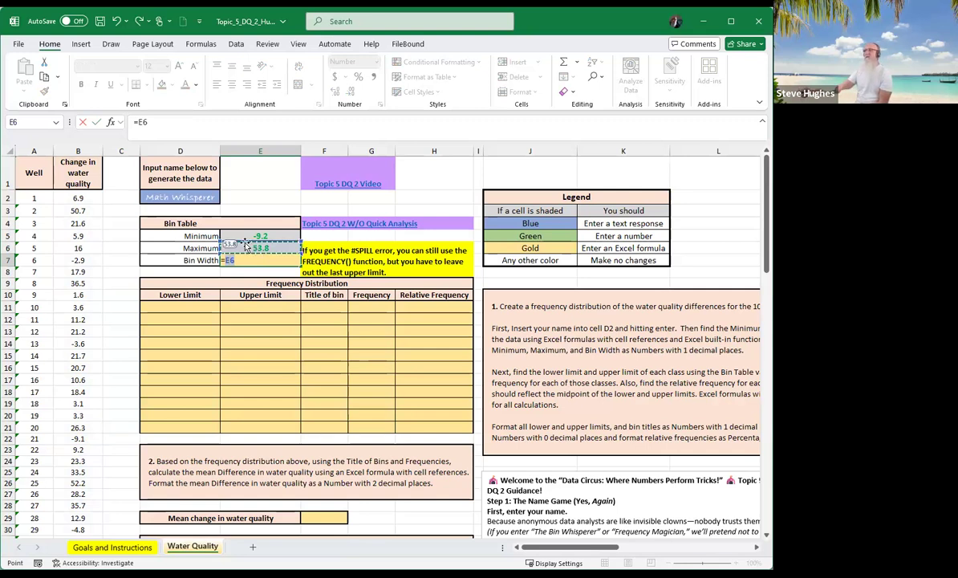
text(-)
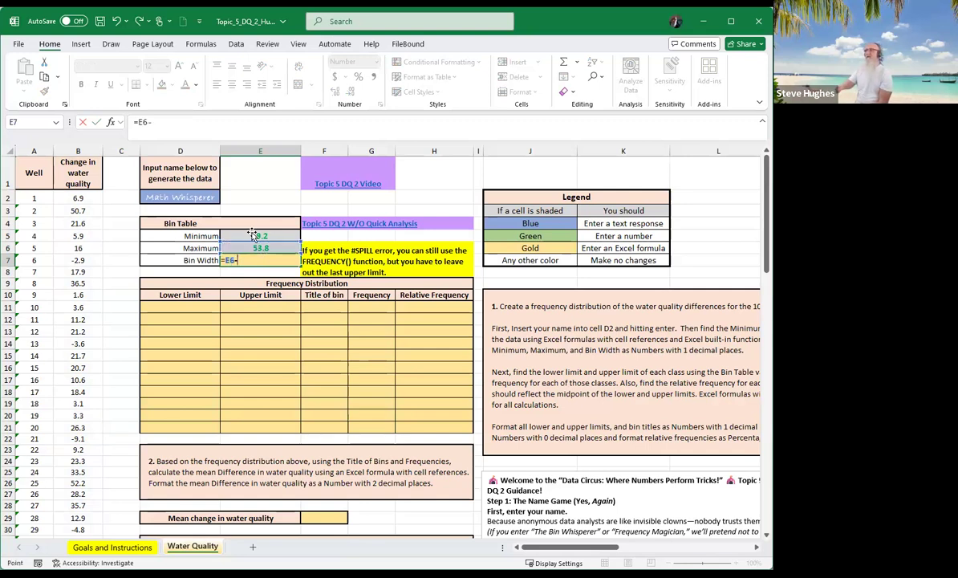
click(255, 235)
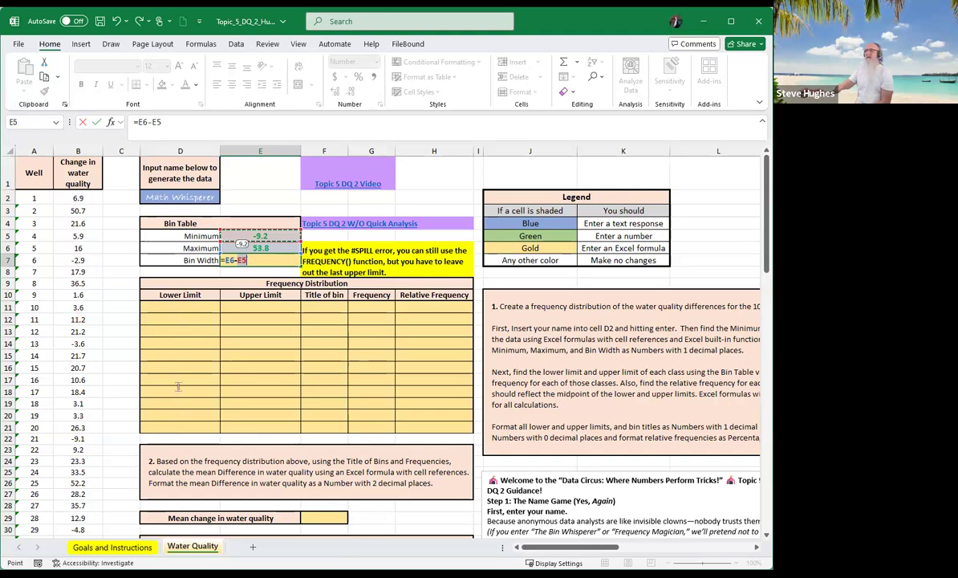
click(203, 122)
text())
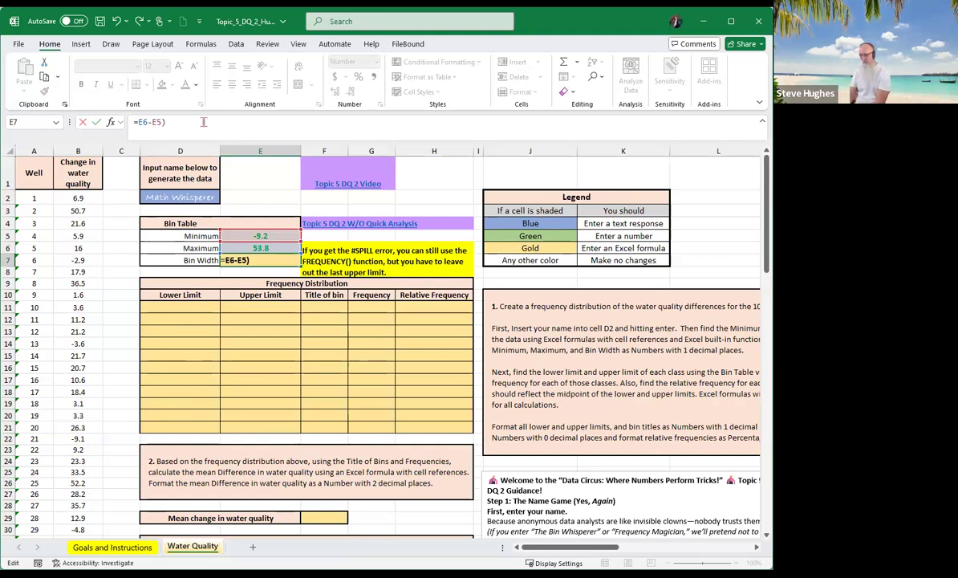
text(/)
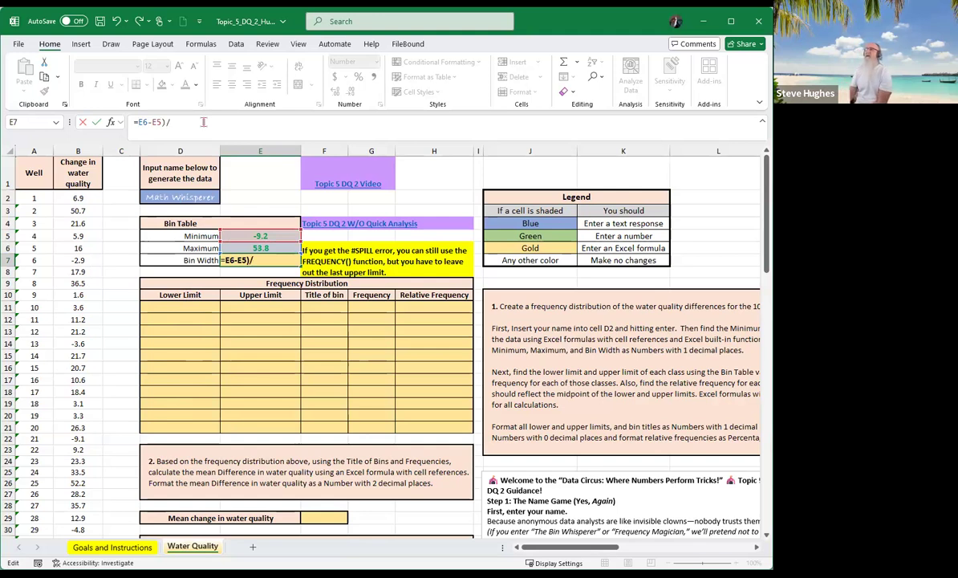
text(11)
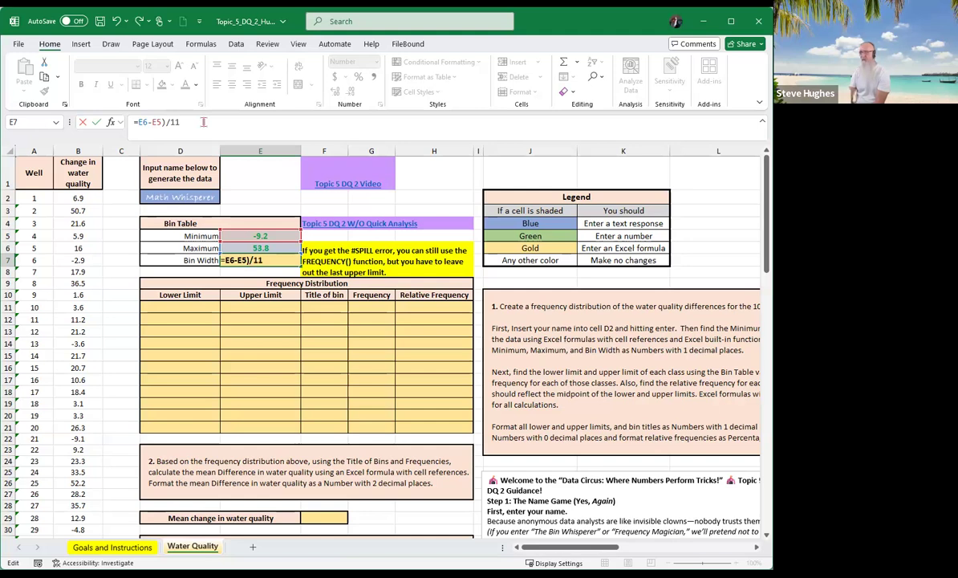
key(Home)
key(Right)
text(()
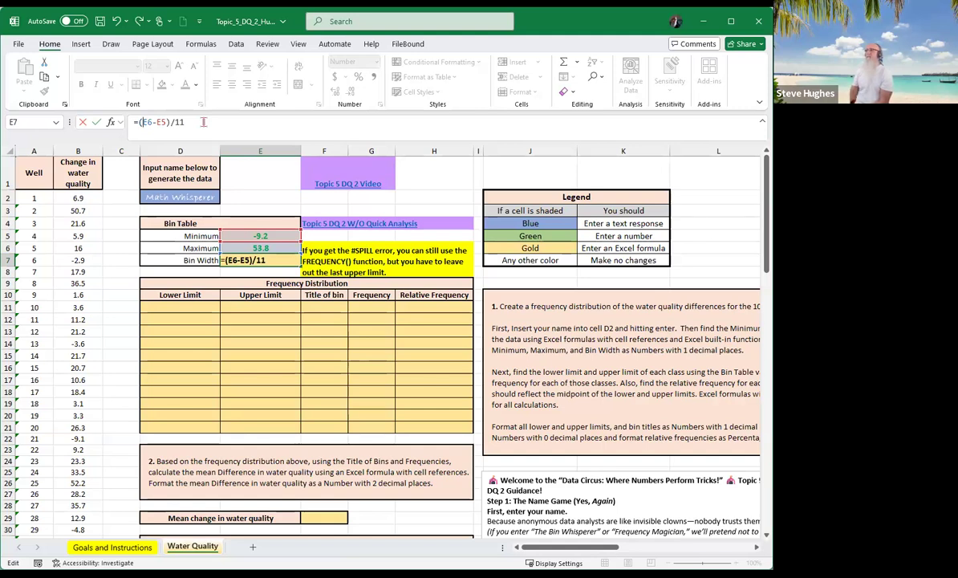
key(Return)
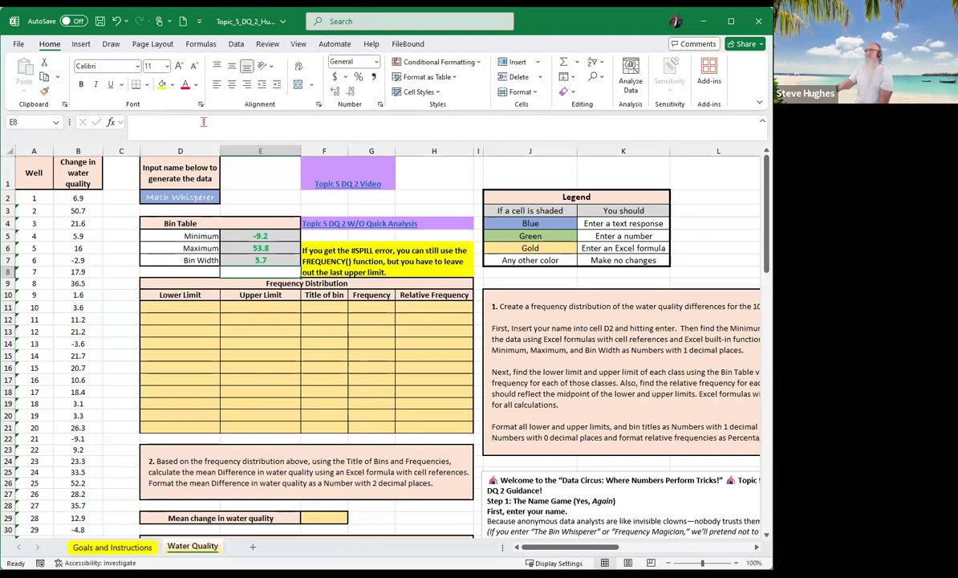
Step: Link the first Lower Limit in D11 to the bin table's minimum with =E5
click(182, 304)
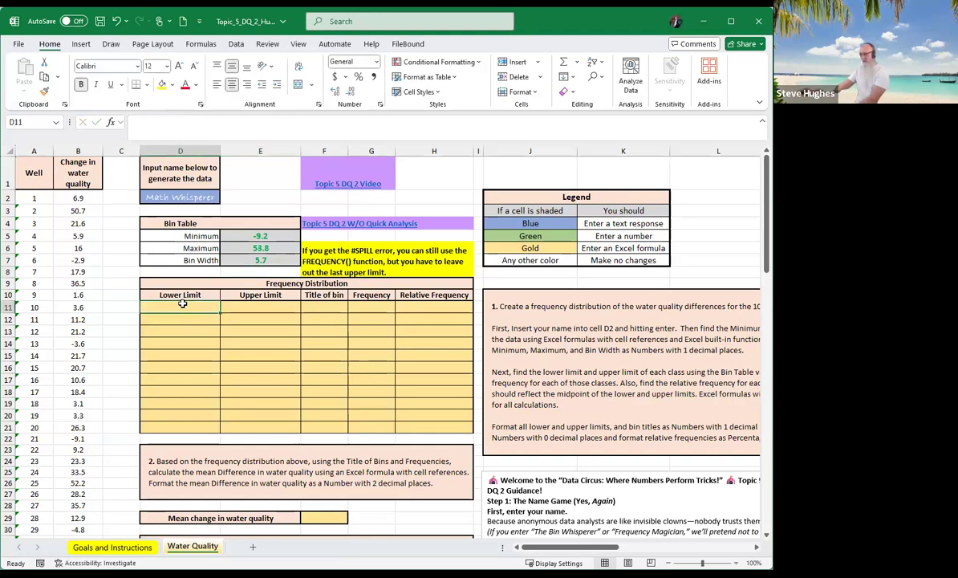
text(=)
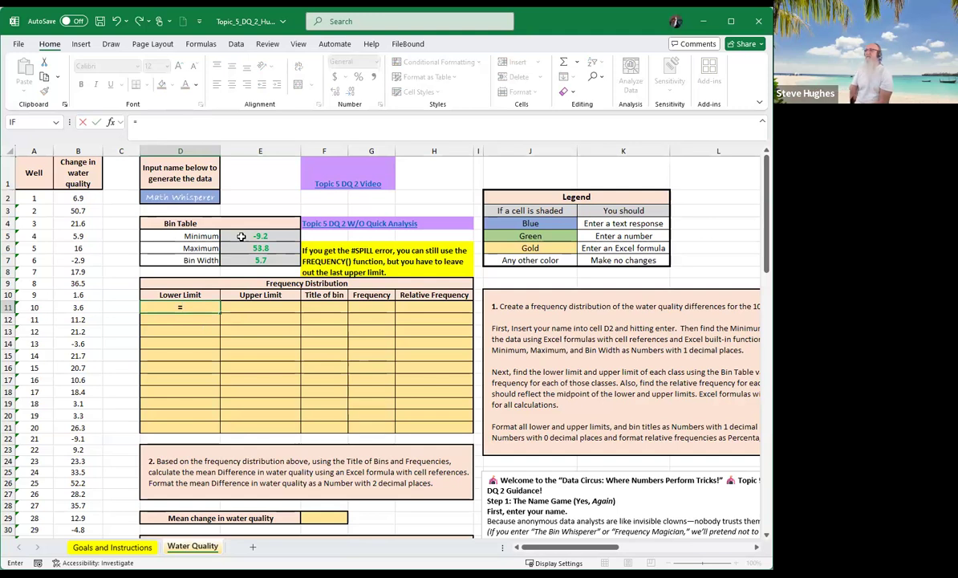
click(240, 236)
key(Return)
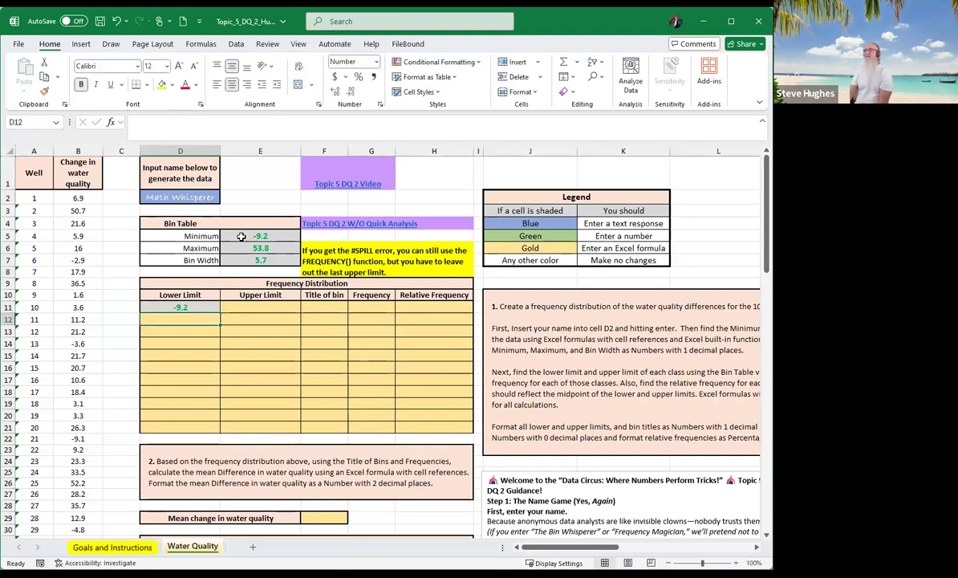
Step: Calculate the first Upper Limit in E11 as =D11+E$7, keeping the bin width's row fixed
key(Up)
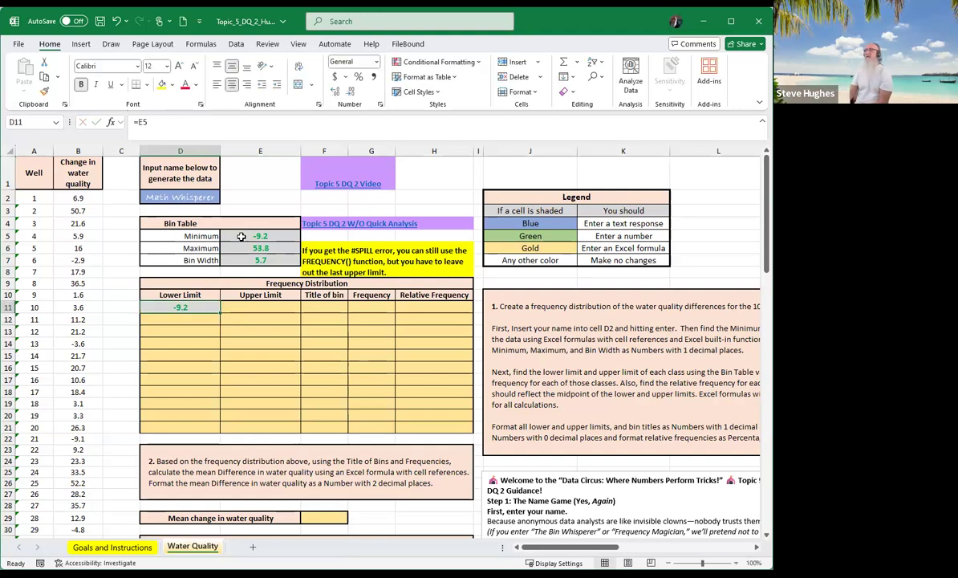
key(Right)
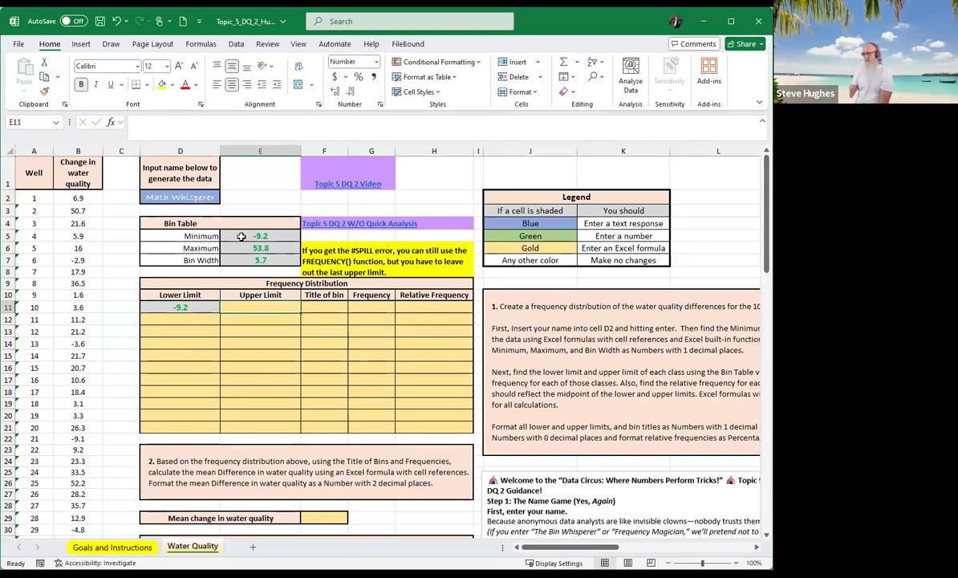
text(=)
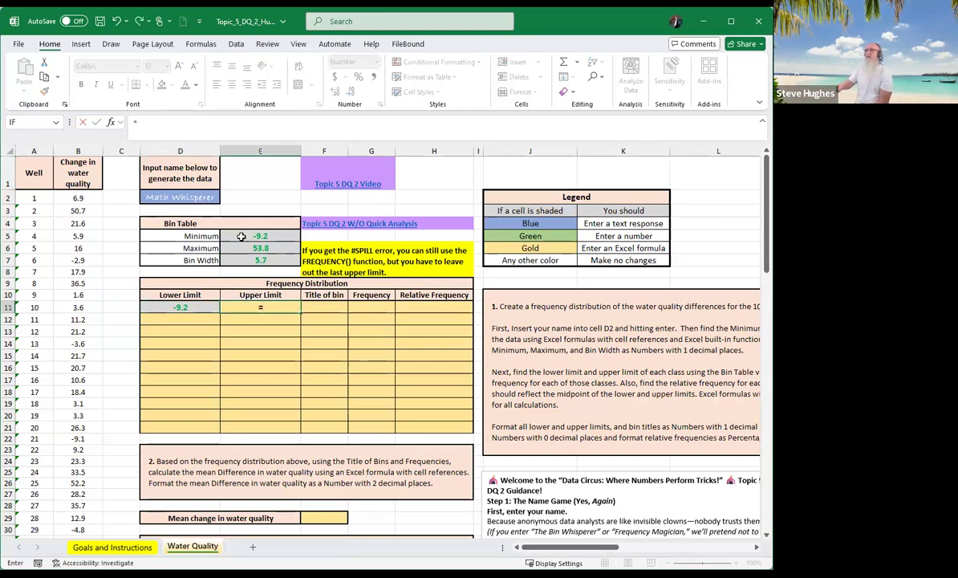
click(181, 307)
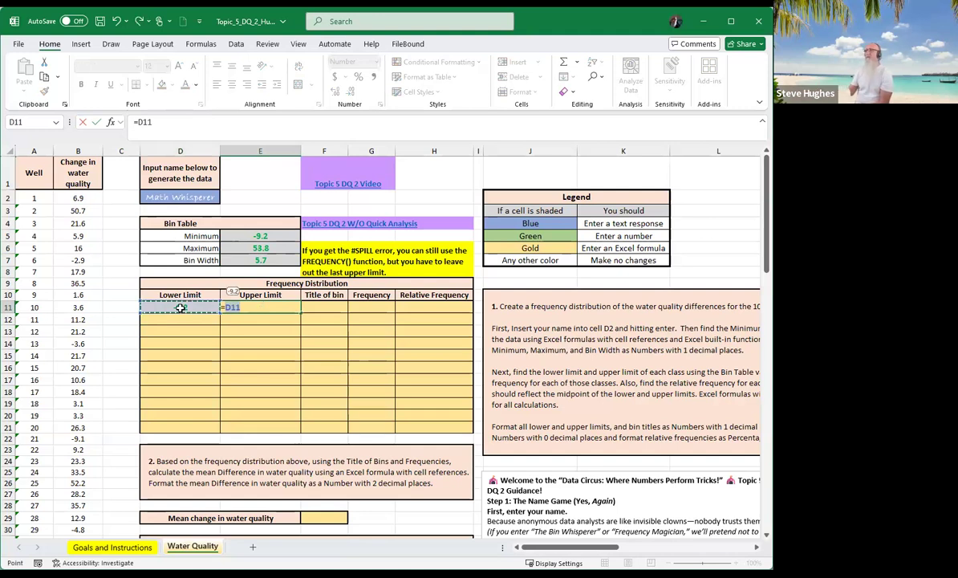
text(+)
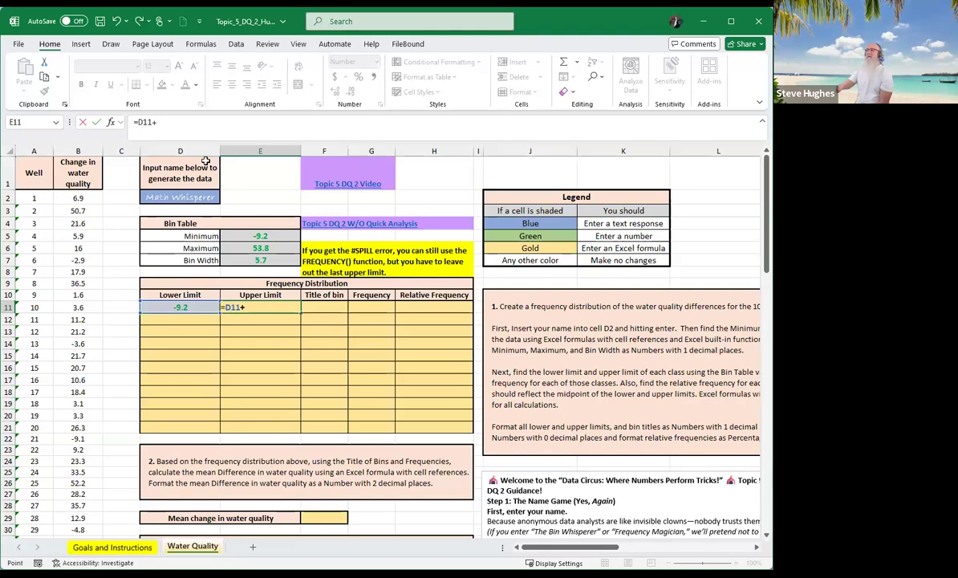
click(256, 260)
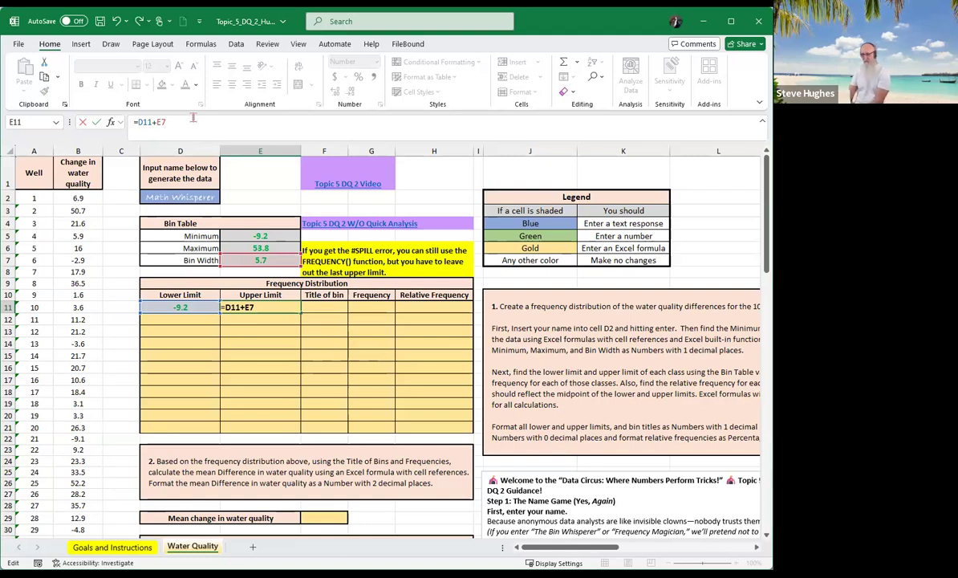
text($)
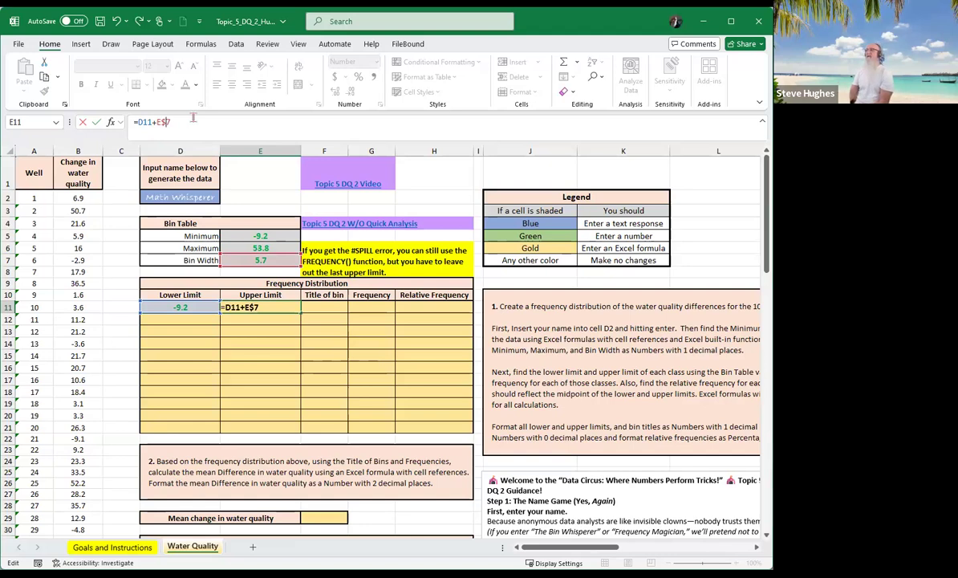
key(Return)
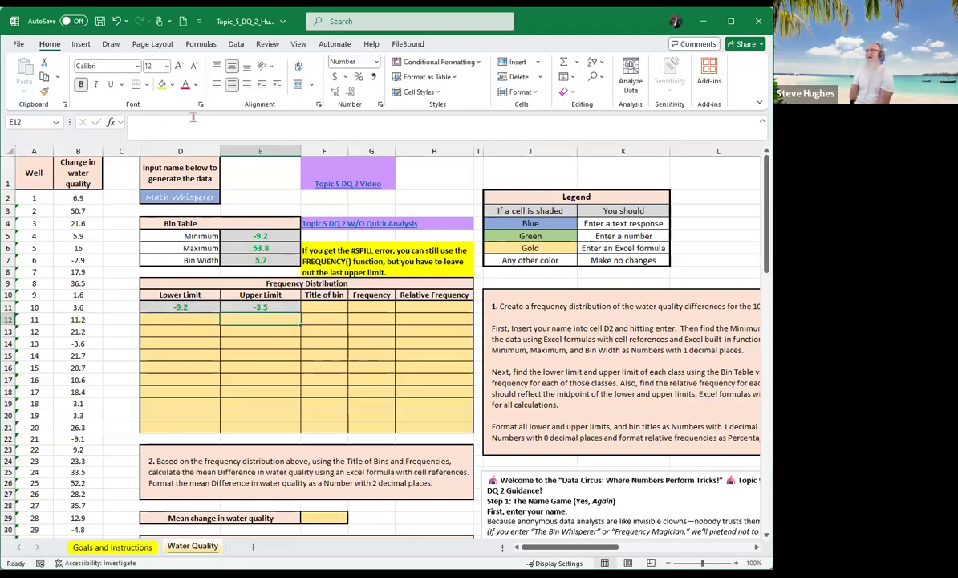
Step: Link the second Lower Limit in D12 to the preceding class's upper limit with =E11
key(Left)
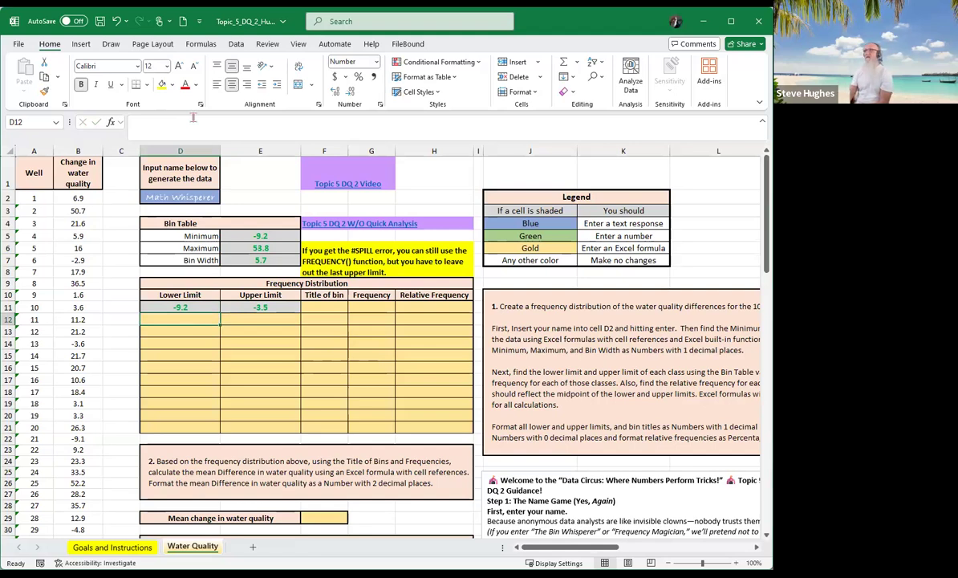
text(=)
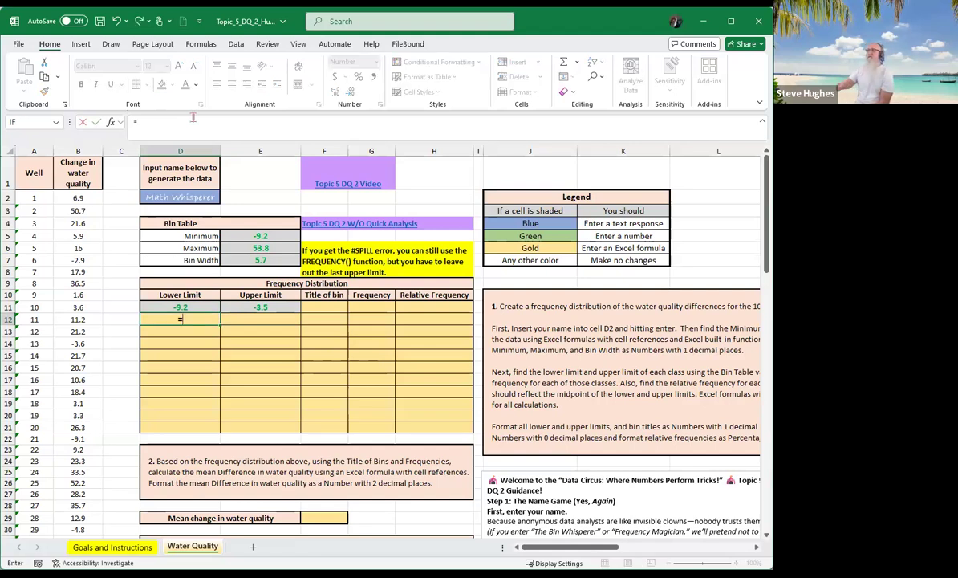
click(257, 307)
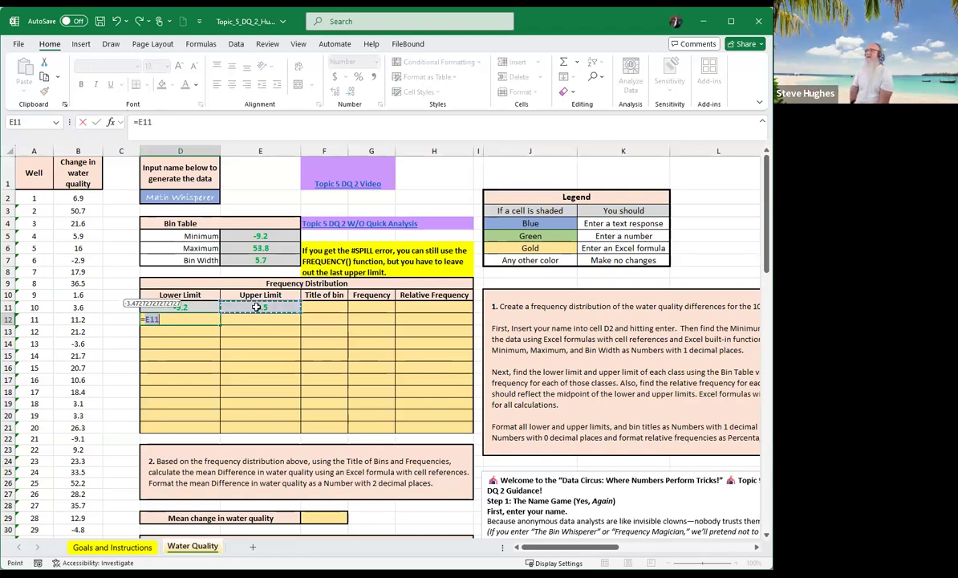
key(Return)
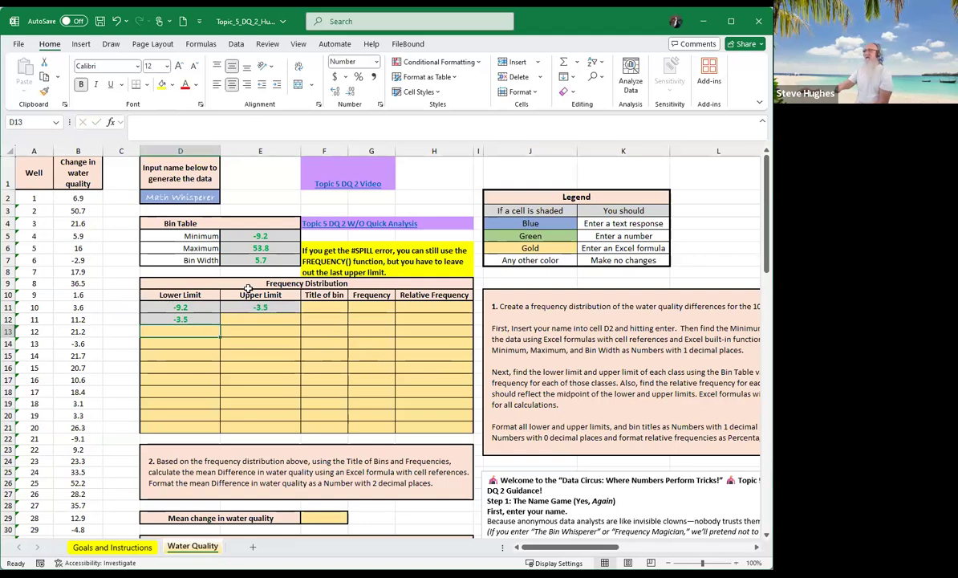
Step: Fill the Lower Limit formula from D12 down to D21 and the Upper Limit formula from E11 down to E21
click(180, 318)
drag(219, 325, 217, 432)
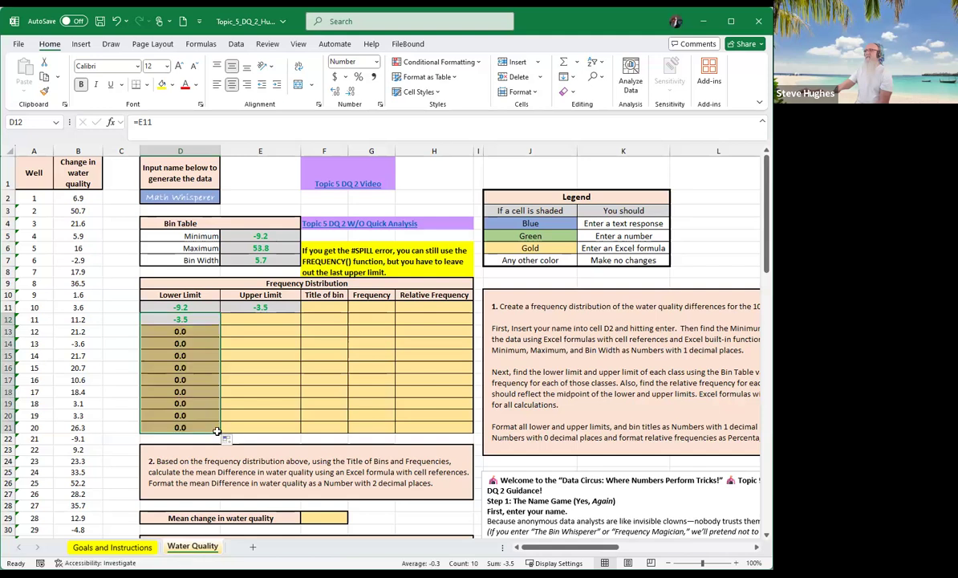
click(251, 307)
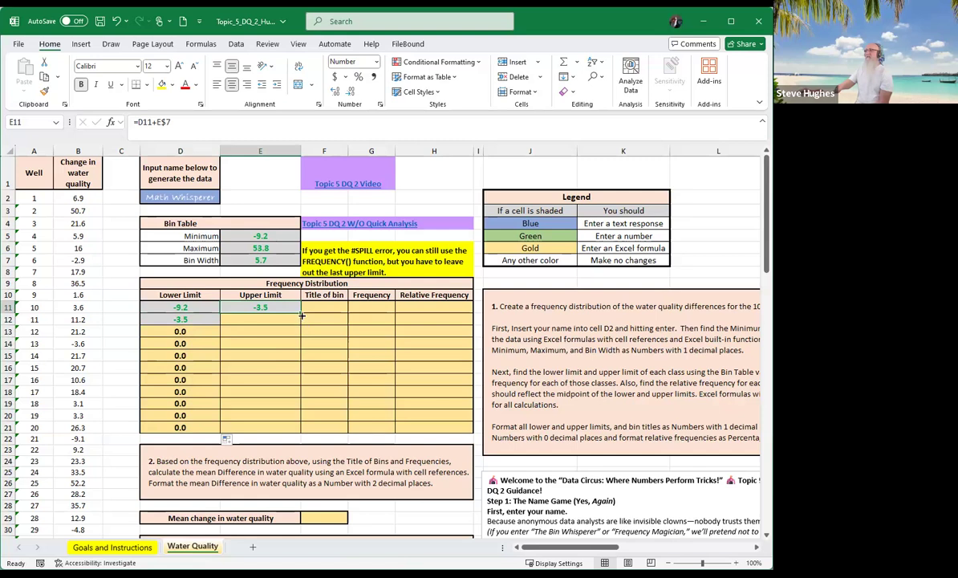
drag(301, 315, 294, 436)
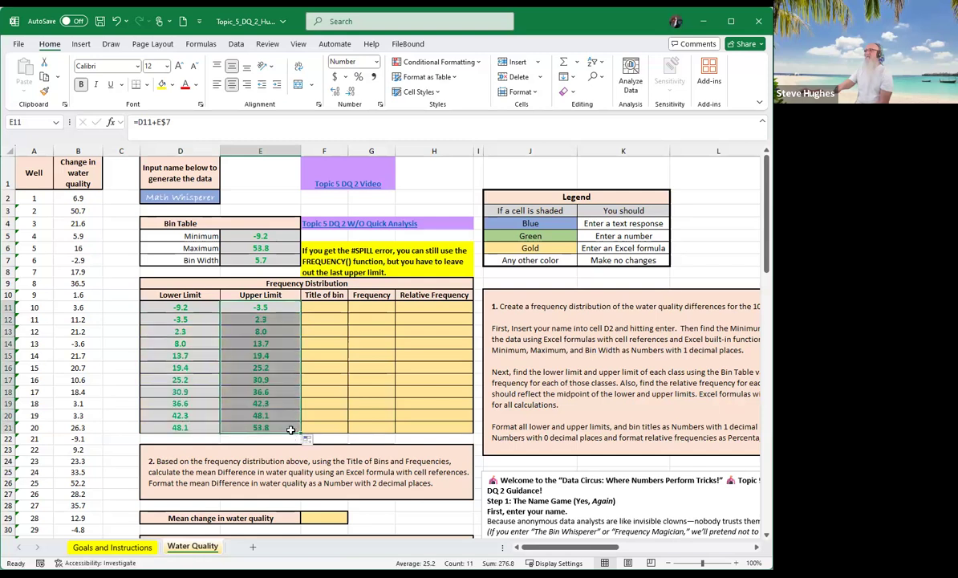
Step: Calculate the first Title of bin in F11 as =average(D11:E11) and fill the midpoint formula down to F21
click(313, 307)
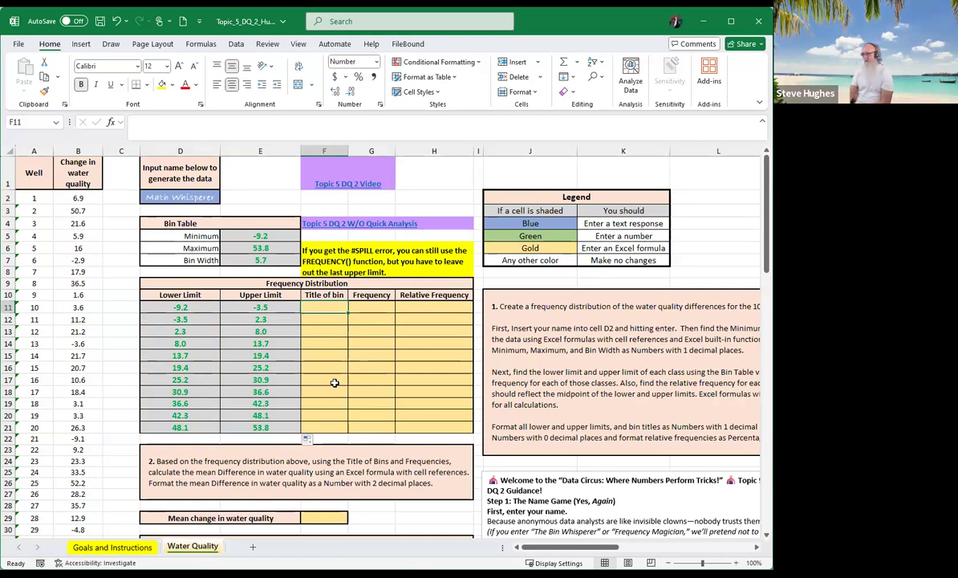
text(=)
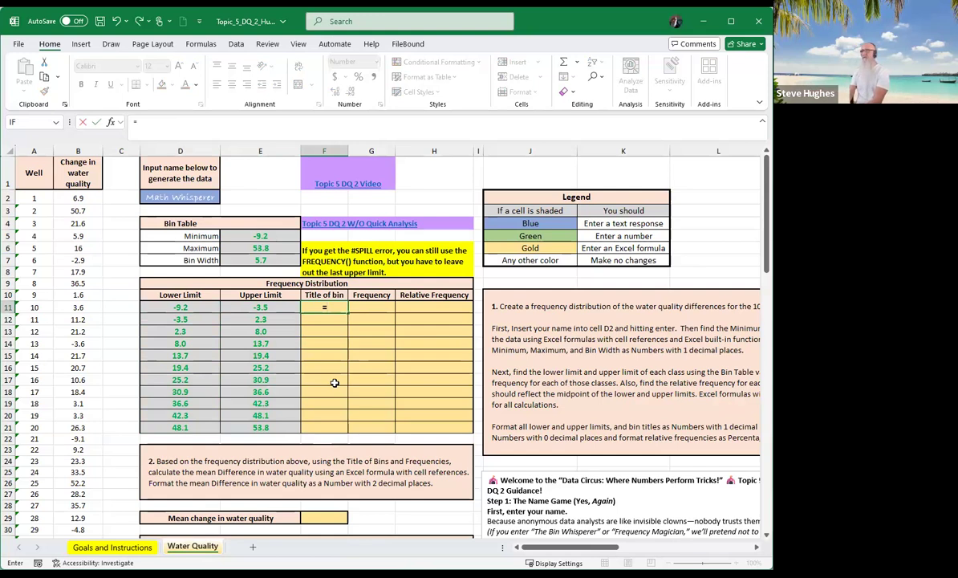
text(average()
click(185, 308)
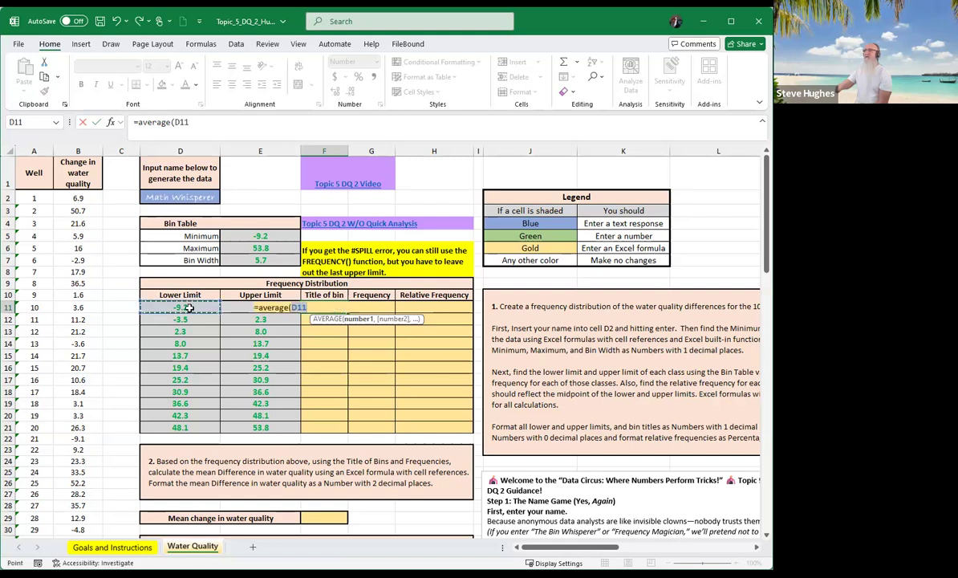
shift+click(253, 309)
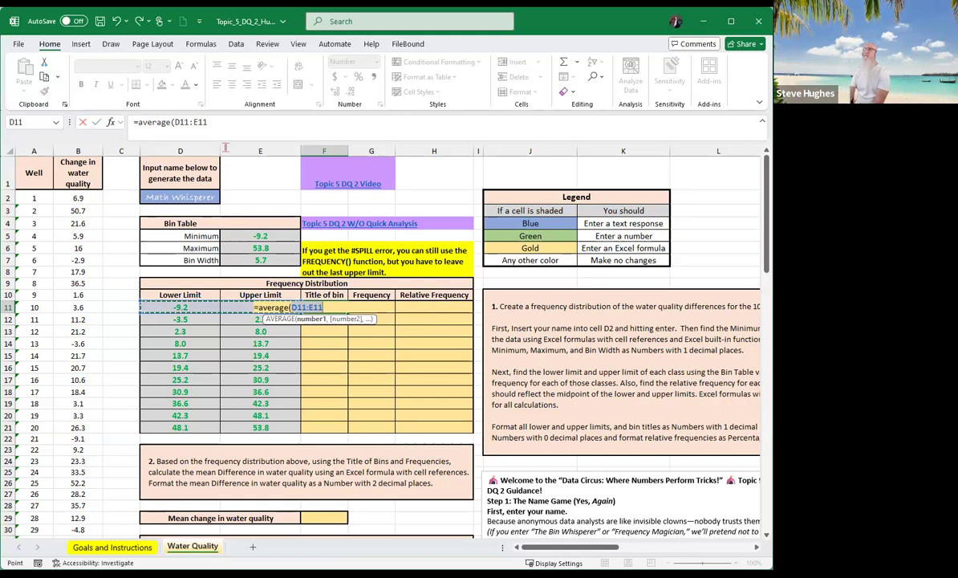
key(Return)
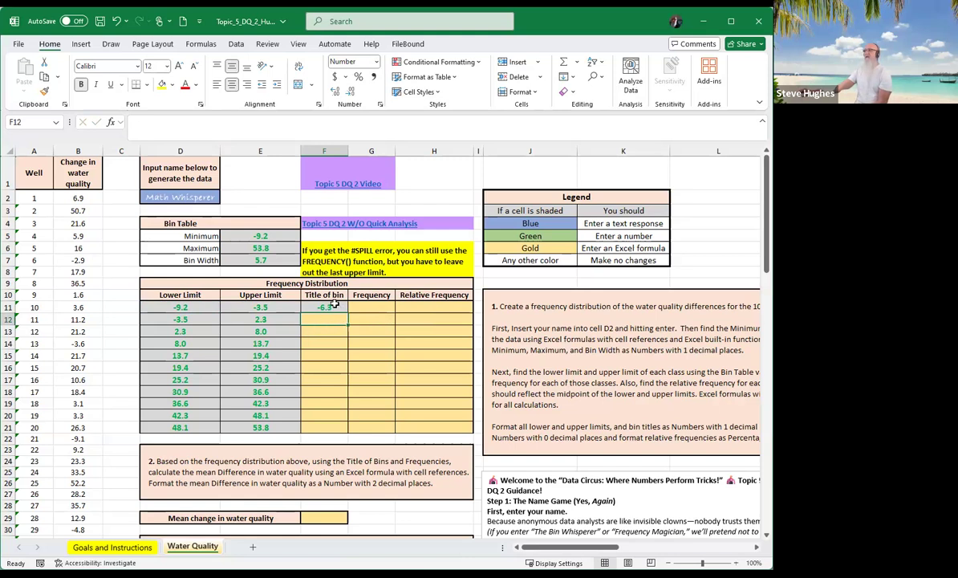
click(326, 307)
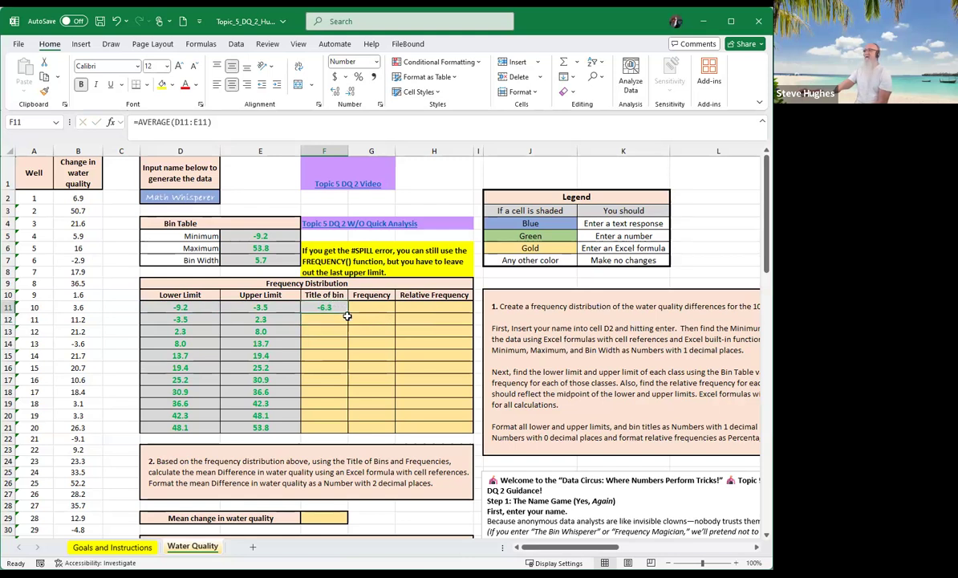
drag(348, 314, 348, 431)
Step: Calculate the class frequencies across G11:G21 with the array formula =FREQUENCY(b:b,E11:E21)
click(382, 308)
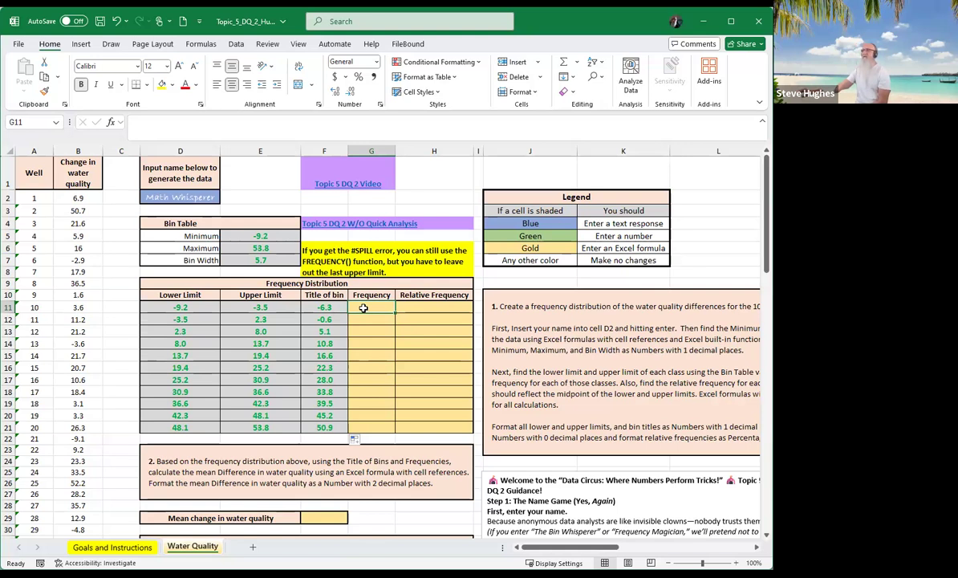
drag(382, 315, 385, 429)
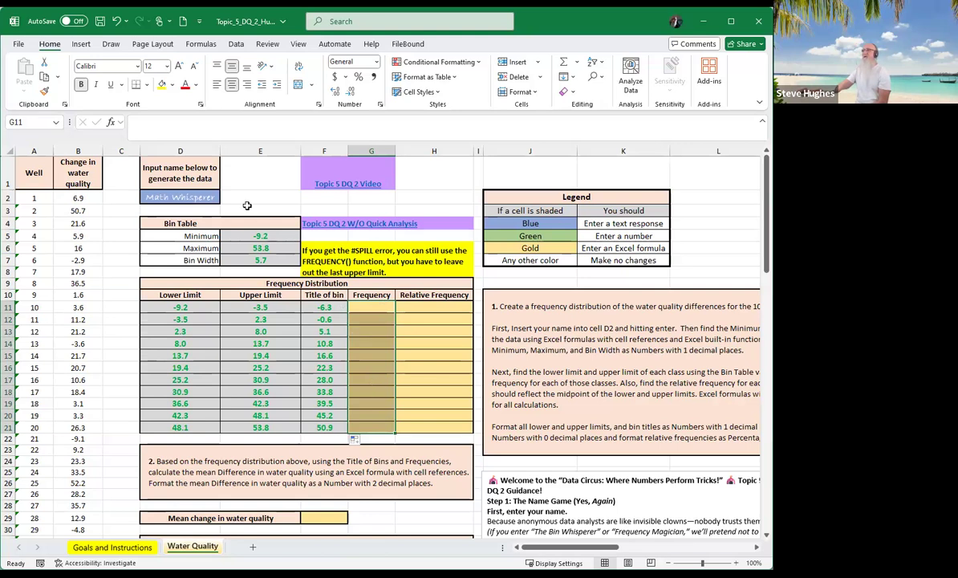
click(149, 125)
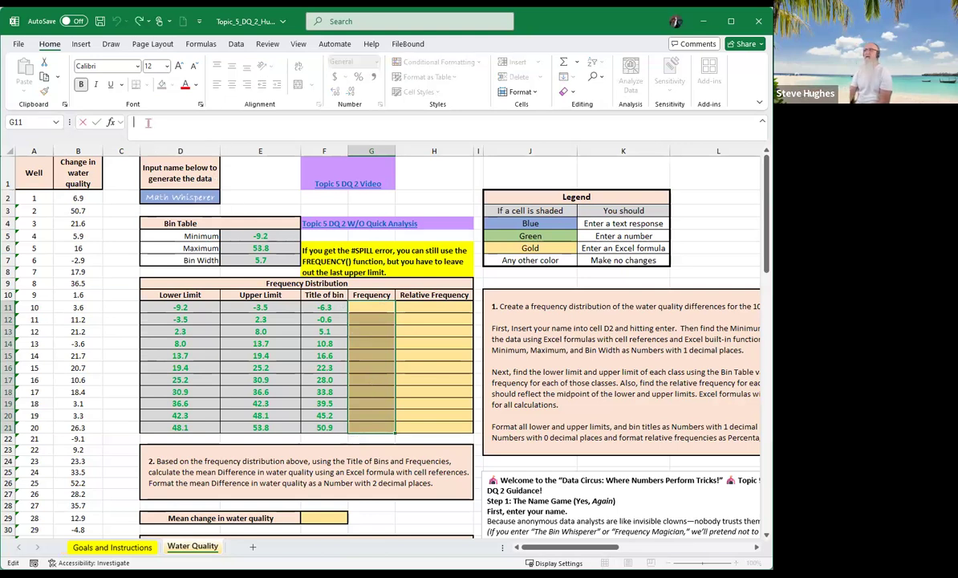
text(=)
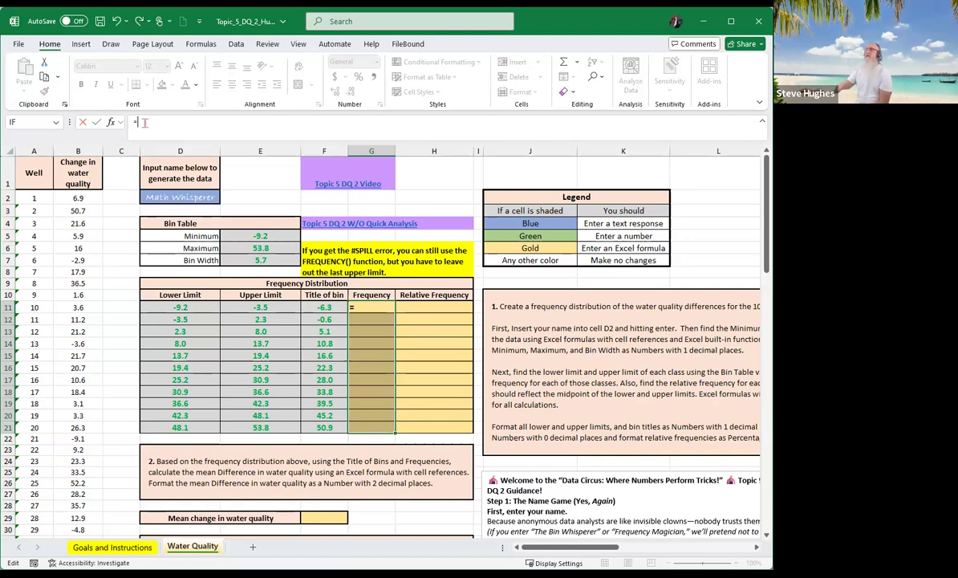
text(frequen)
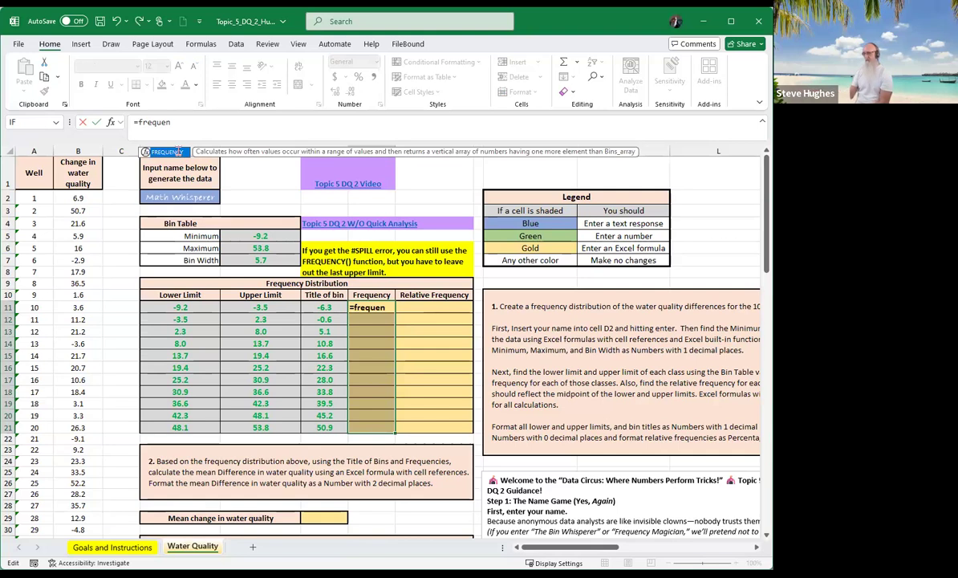
click(185, 123)
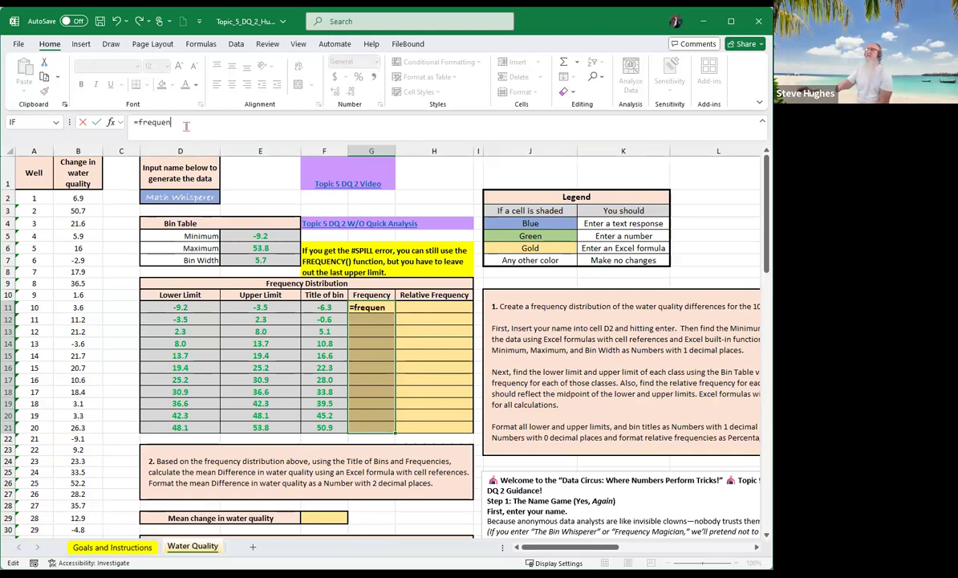
key(BackSpace)
key(BackSpace)
key(BackSpace)
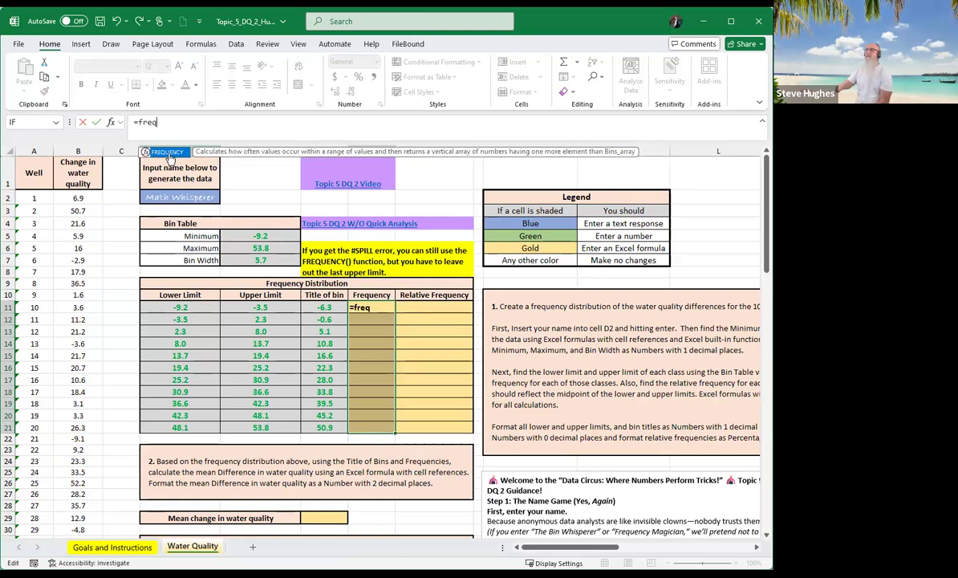
double_click(167, 151)
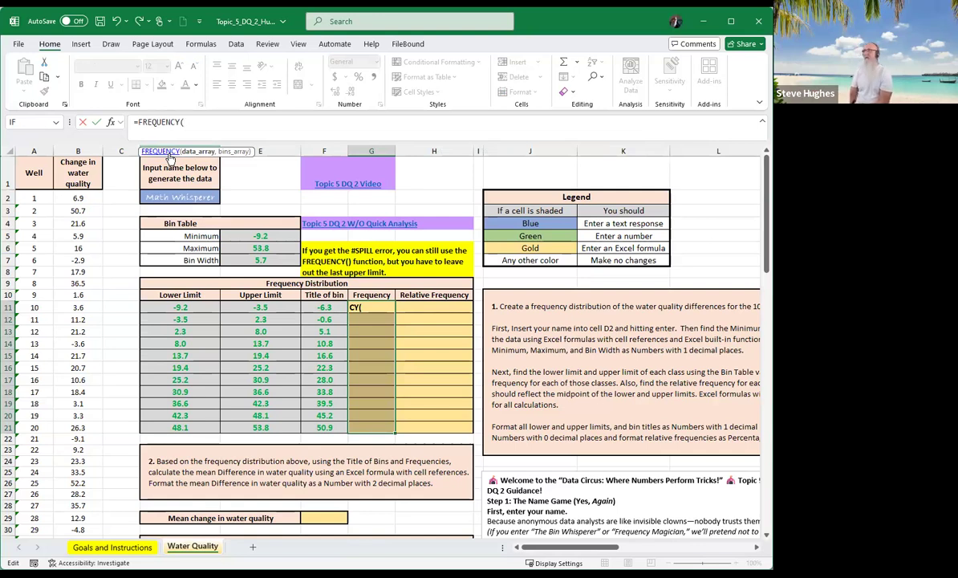
text(b:b,)
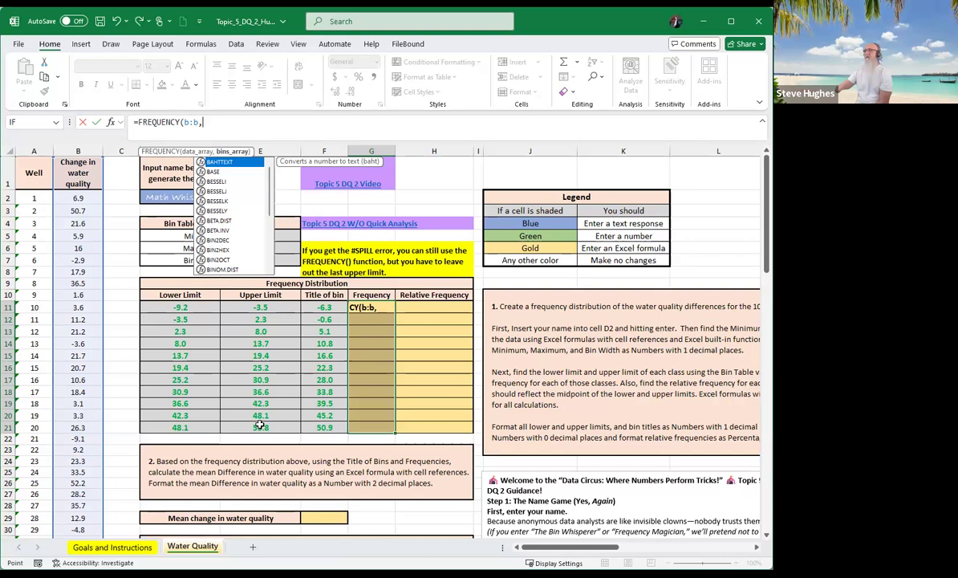
text(E11:E21)
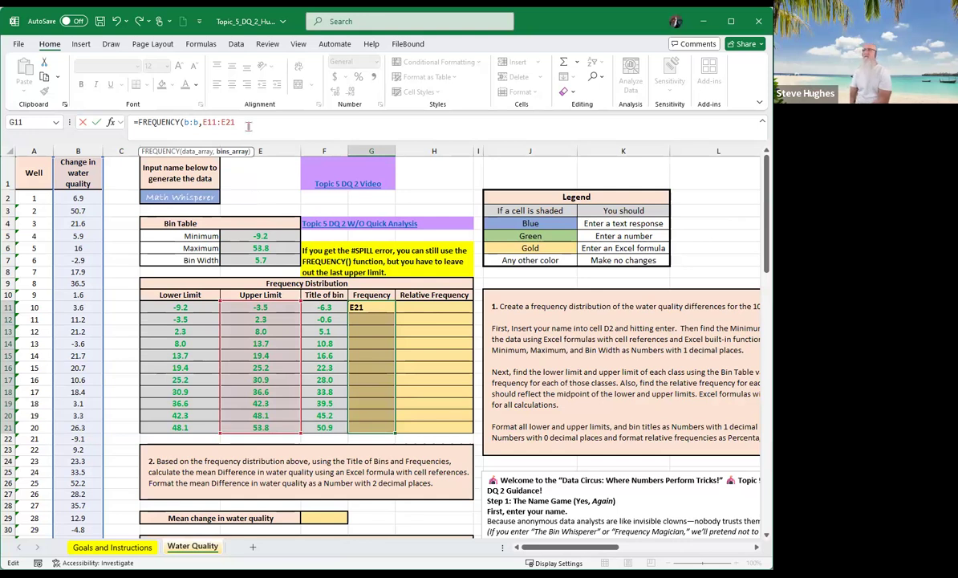
text())
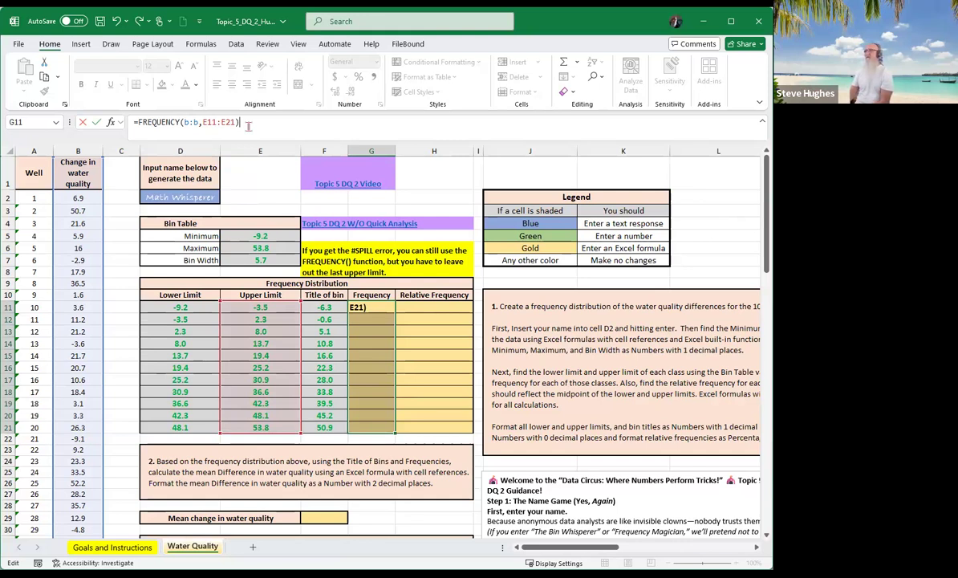
key(Return)
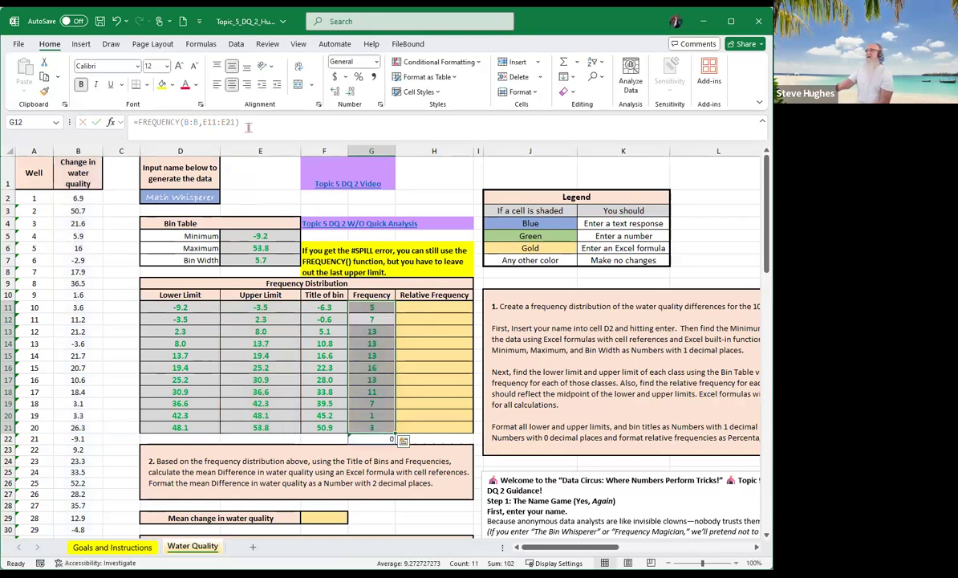
click(419, 306)
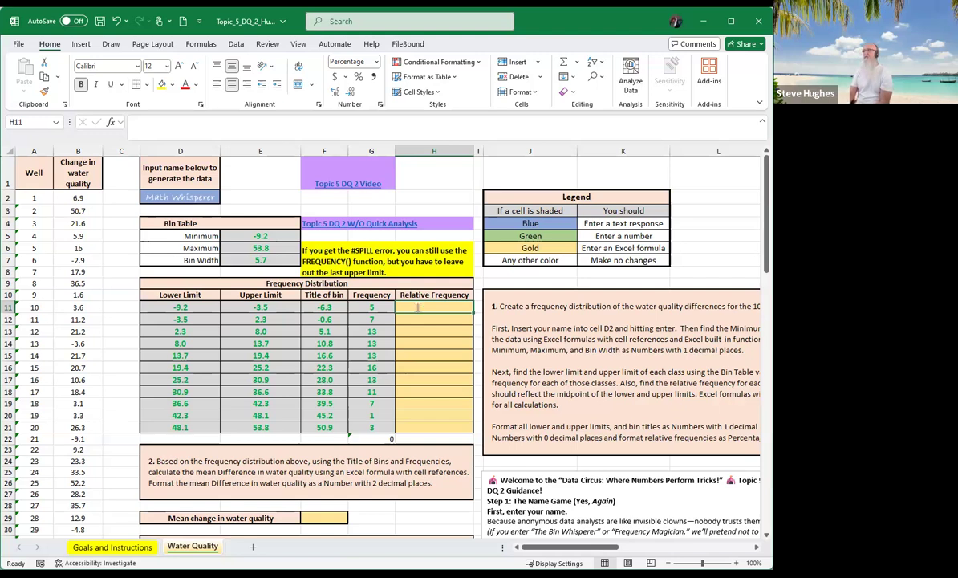
text(=)
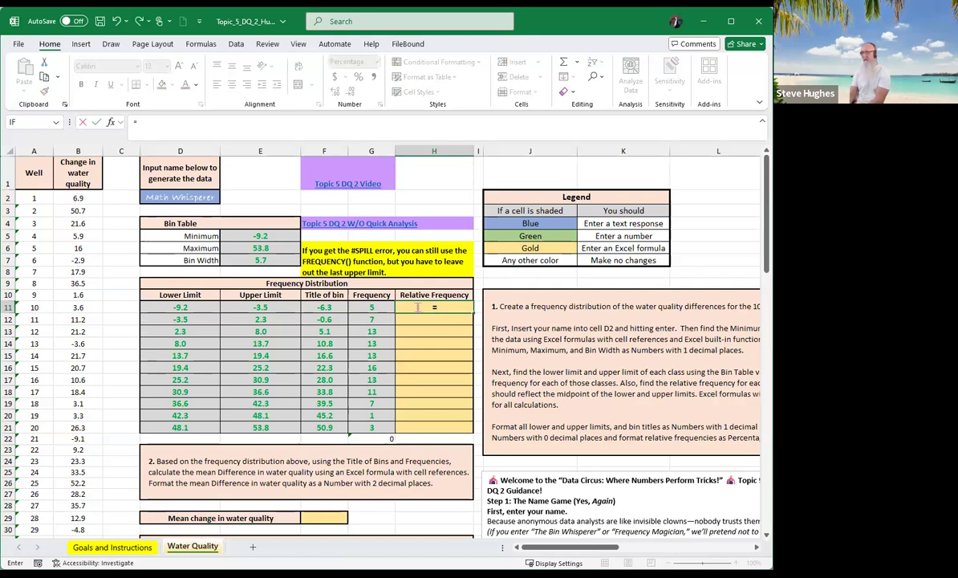
text(count)
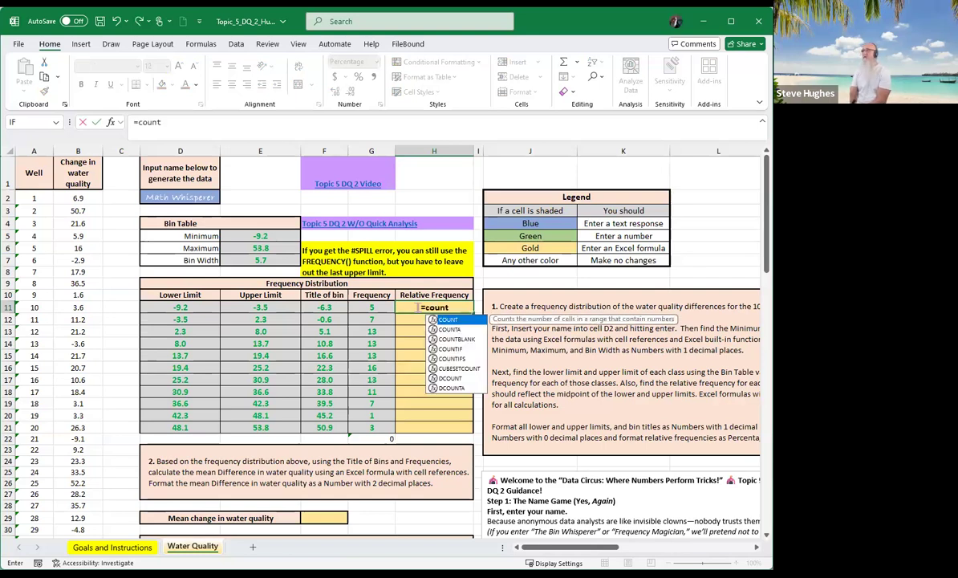
text((b:b))
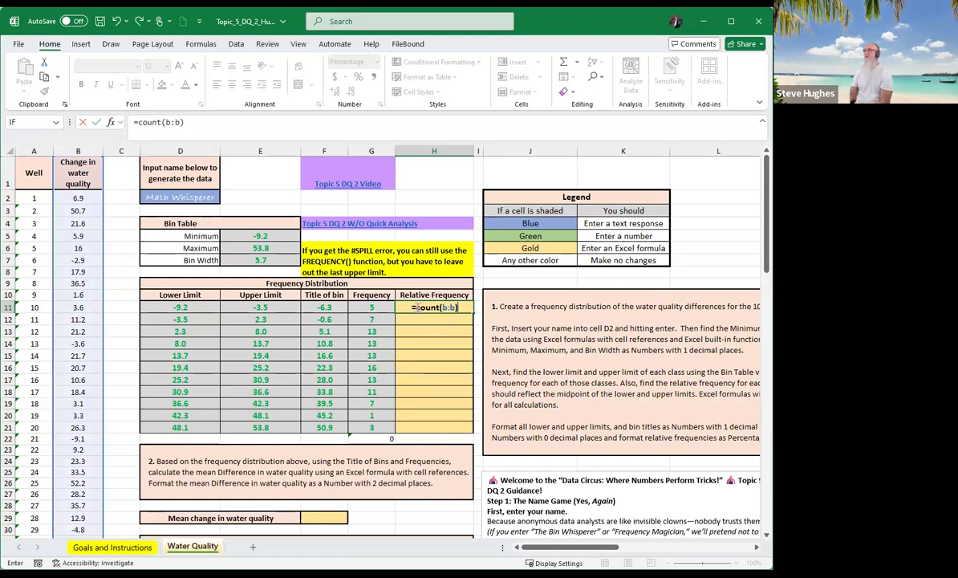
key(Left)
key(Left)
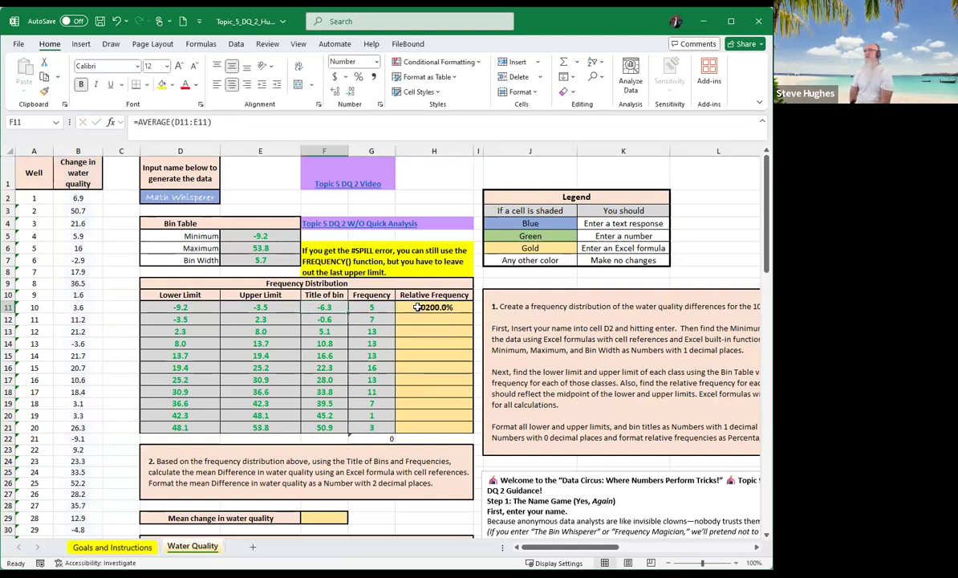
key(Right)
key(Right)
key(Delete)
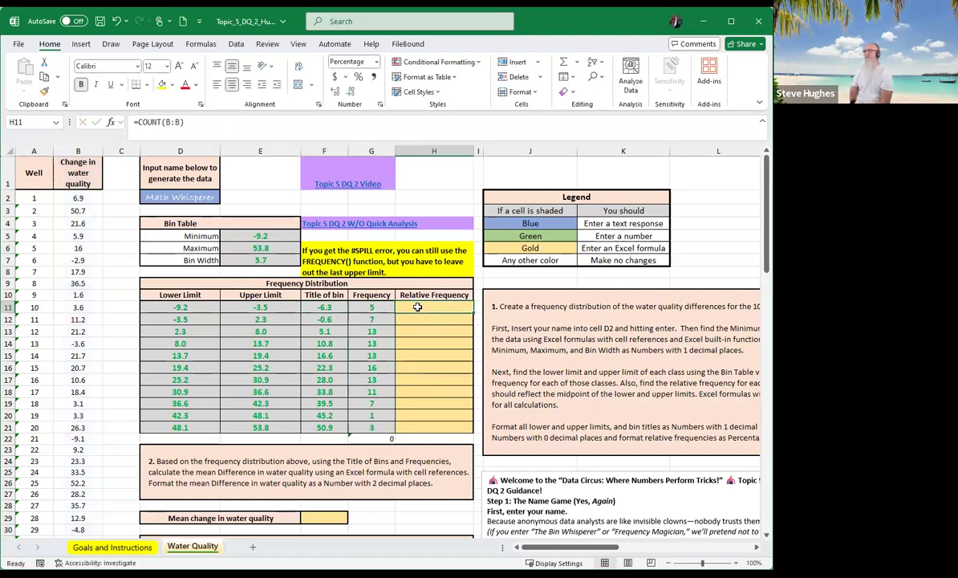
Step: Calculate the first Relative Frequency in H11 by dividing G11 by the count of values in column B
text(=)
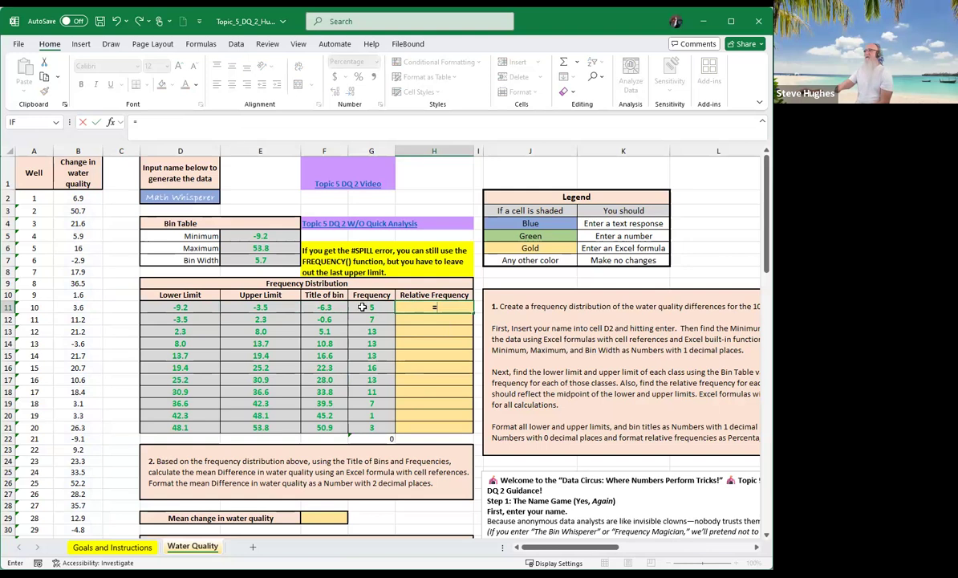
click(362, 307)
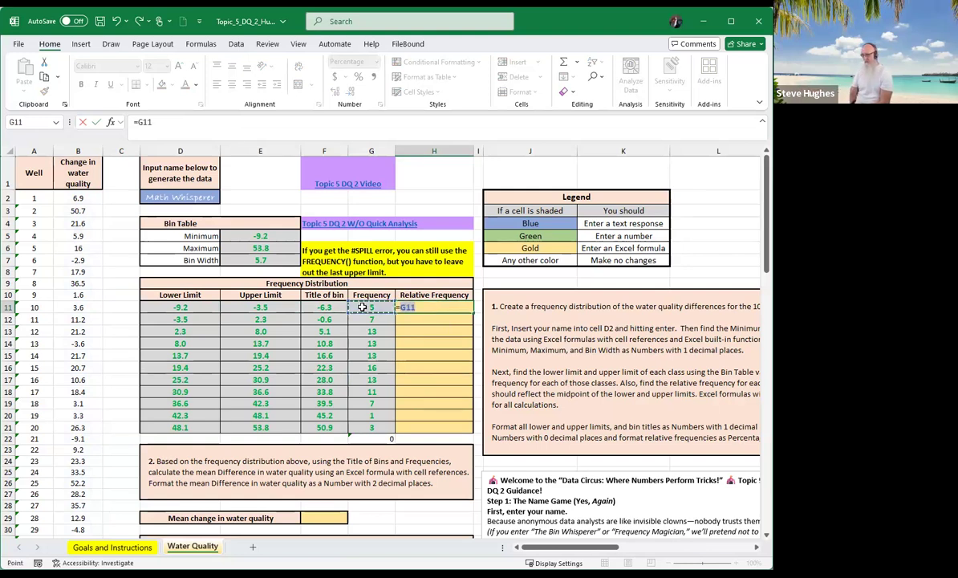
text(/c)
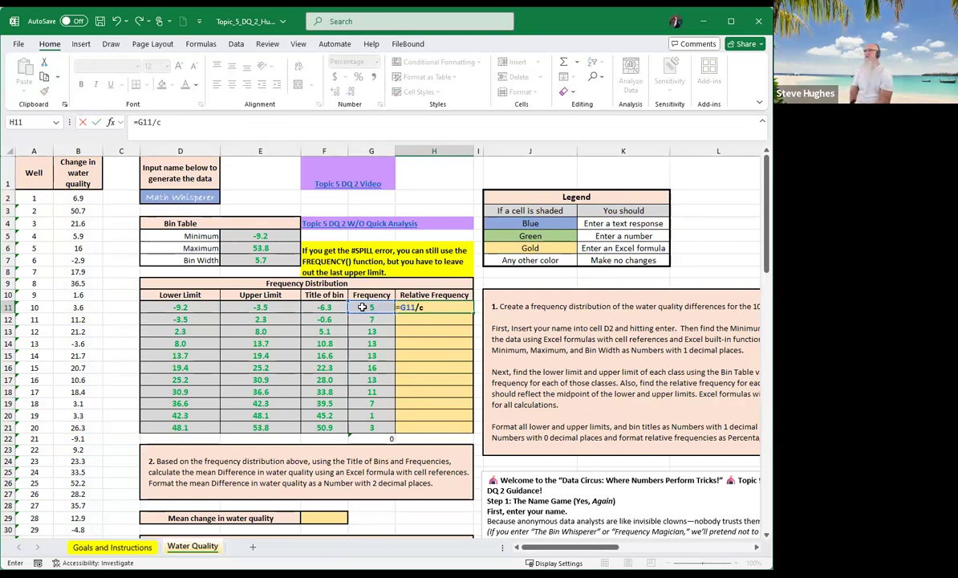
key(Return)
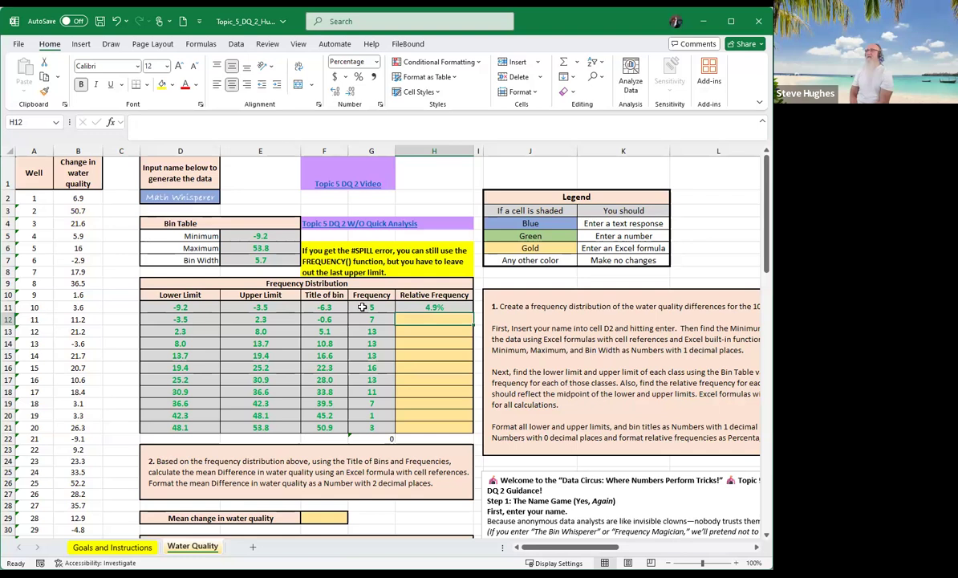
Step: Fill the Relative Frequency formula from H11 down to H21
click(416, 306)
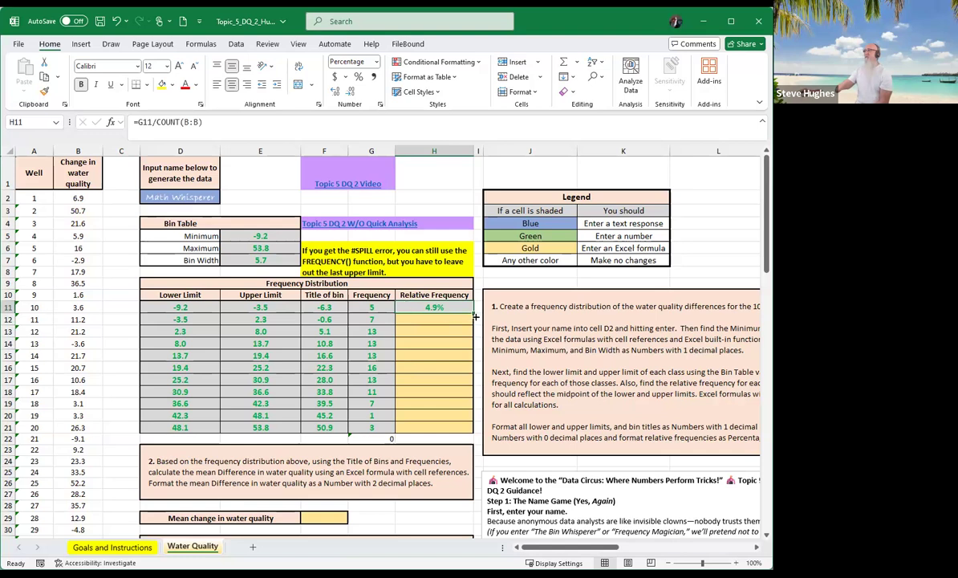
drag(473, 318, 472, 431)
Step: Calculate the mean change in water quality in F29 as =average(b:b)
scroll(449, 385, down, 1)
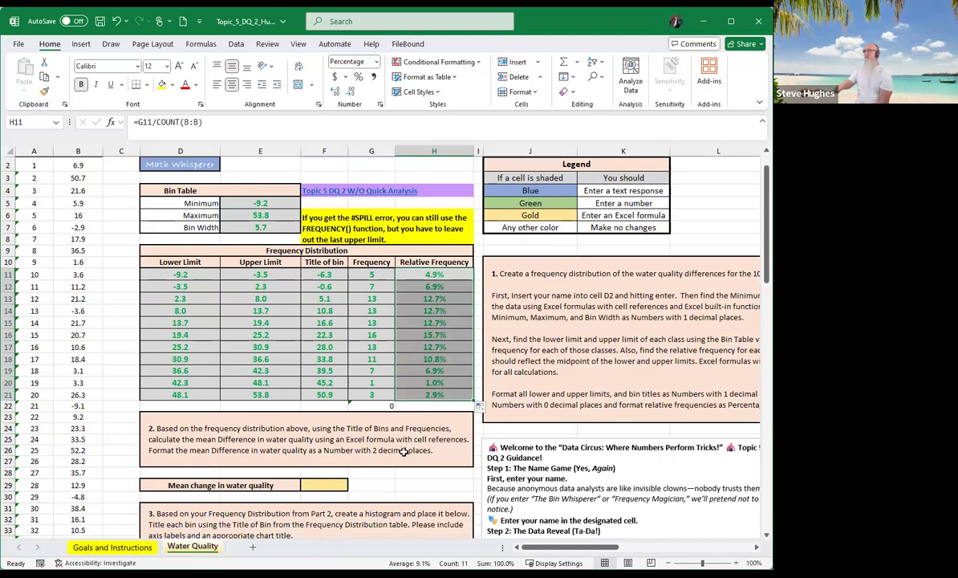
scroll(381, 419, down, 2)
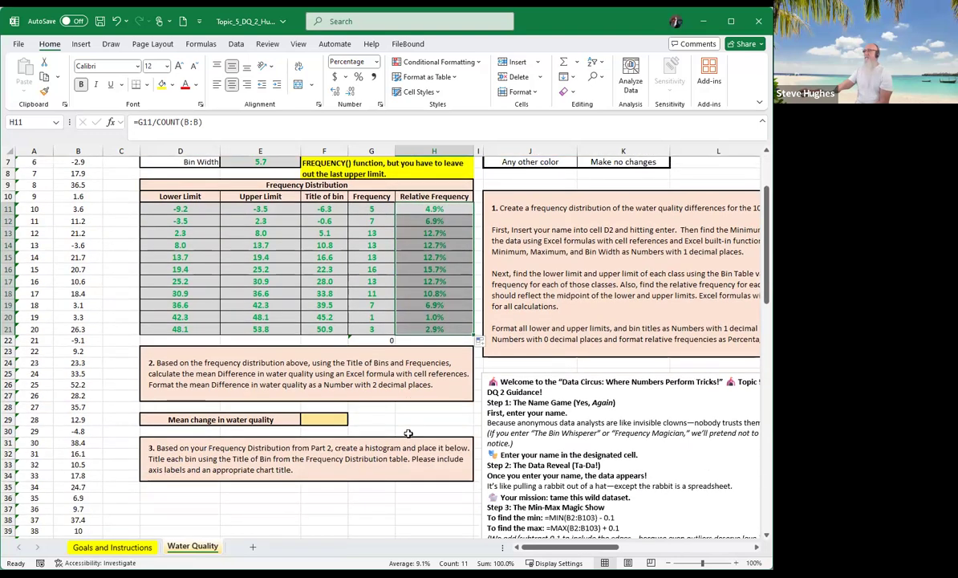
click(314, 422)
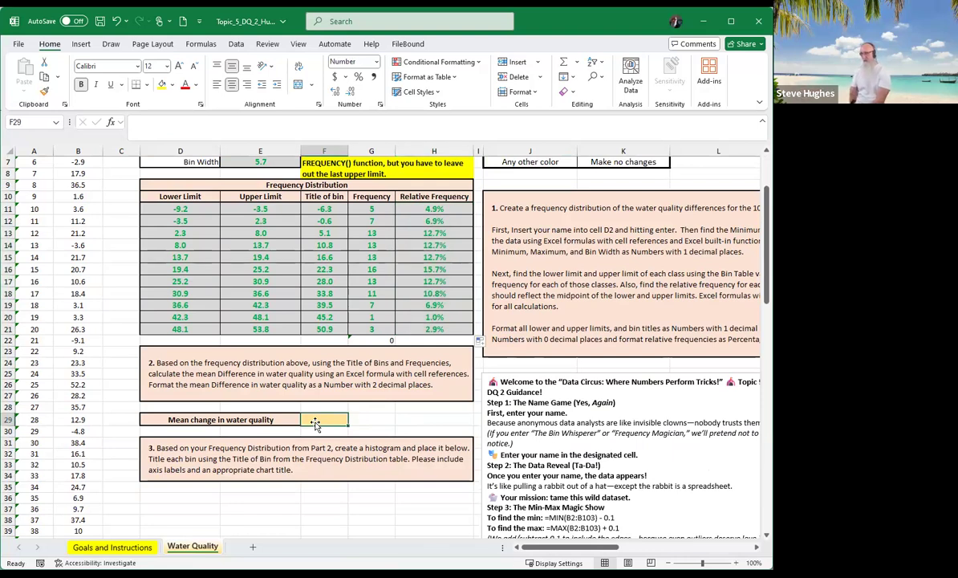
text(=)
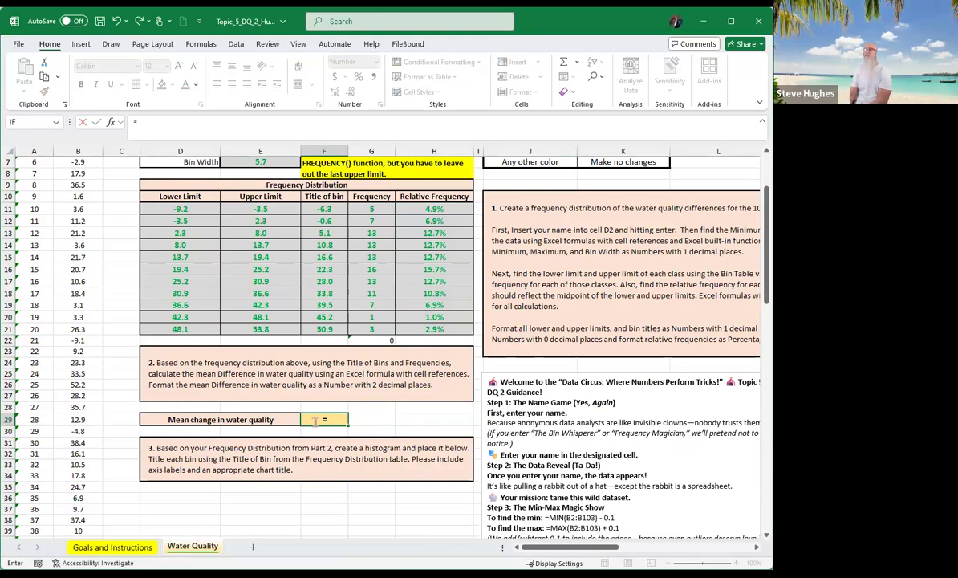
text(average(b;b))
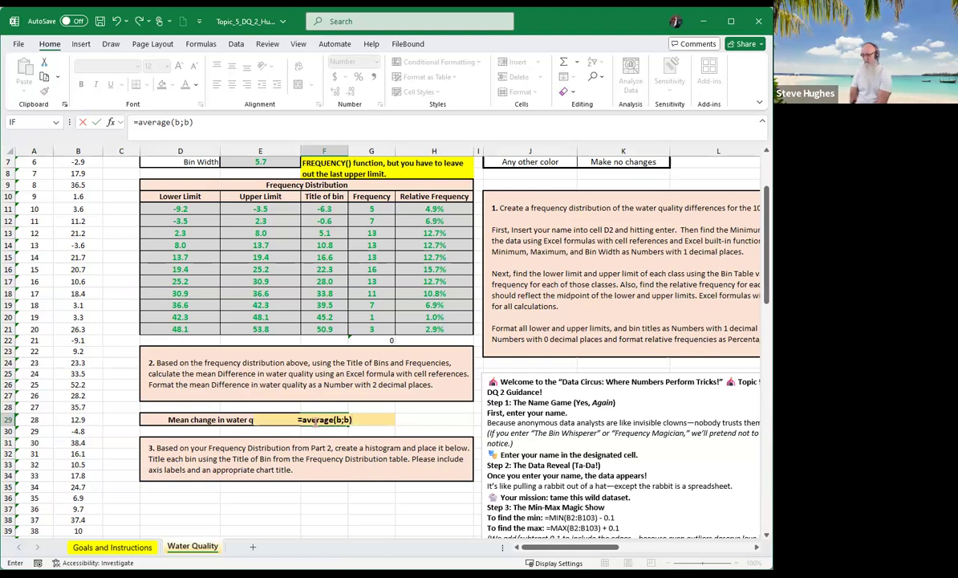
key(BackSpace)
key(BackSpace)
key(BackSpace)
text(:)
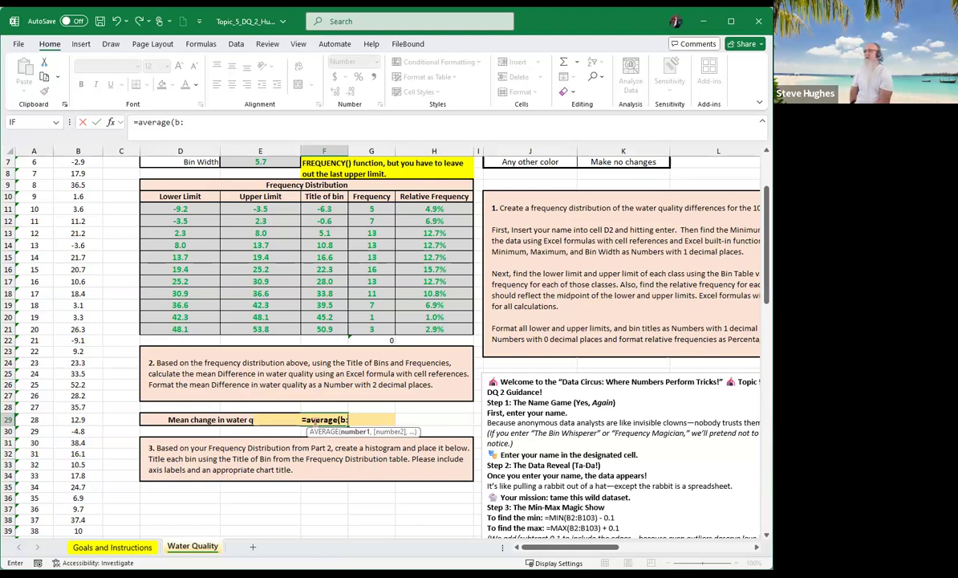
text(b))
key(Return)
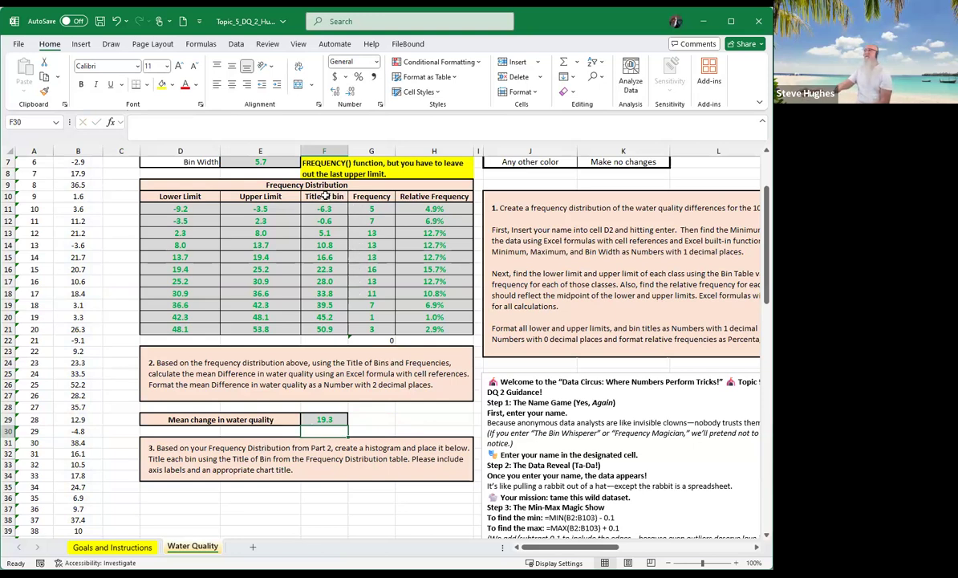
Step: Insert a clustered column chart from F10:G21 that plots Frequency with the Title of bin values as horizontal axis categories
drag(324, 196, 332, 325)
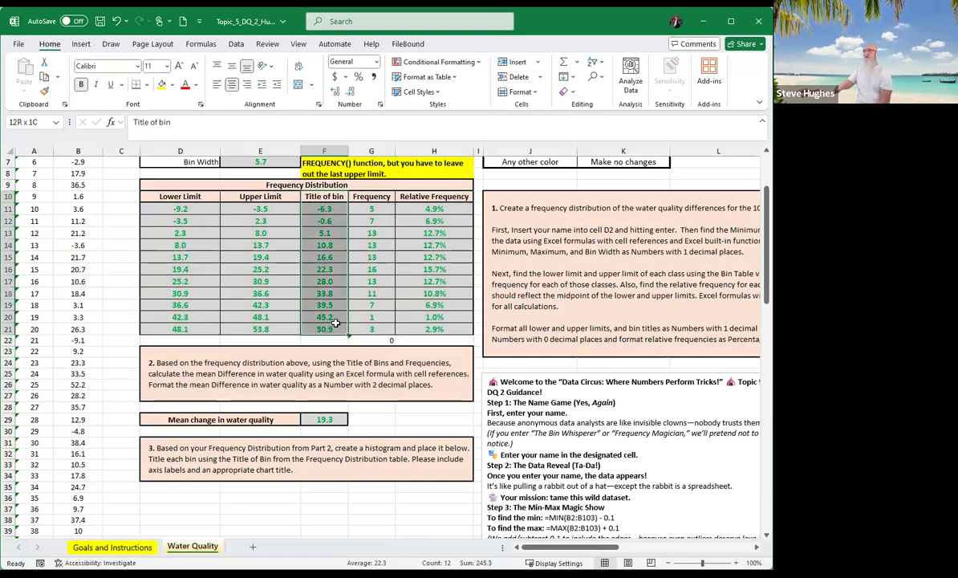
key(shift+Right)
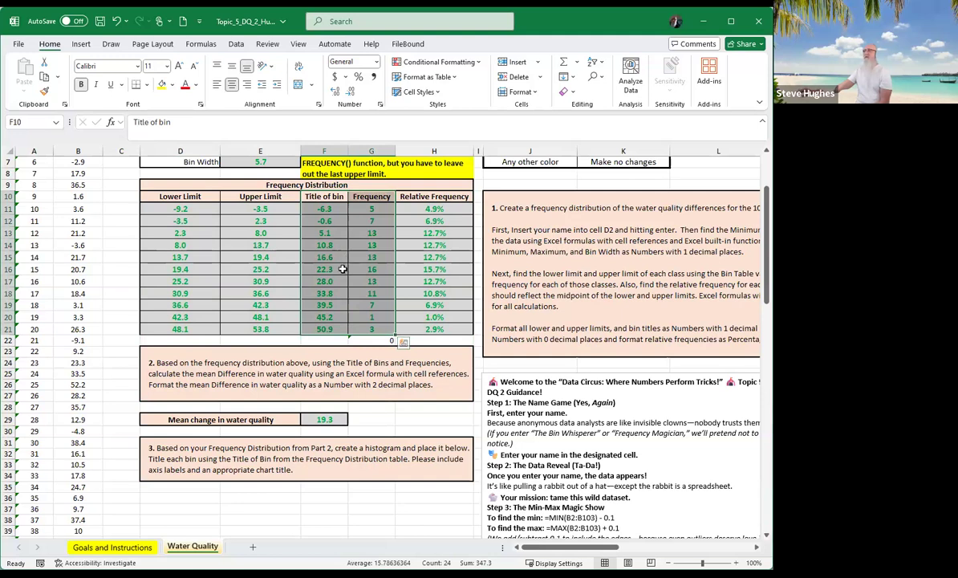
click(84, 45)
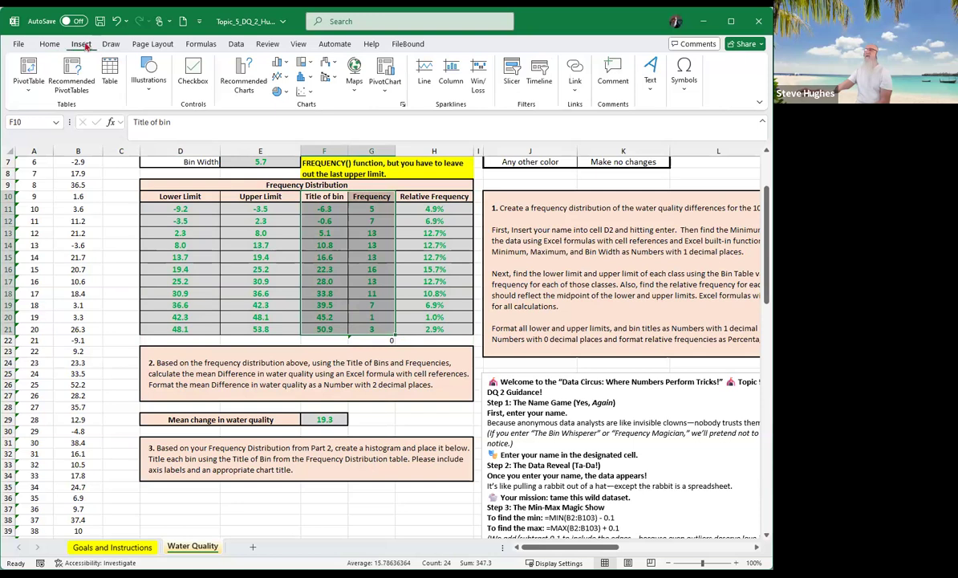
click(310, 78)
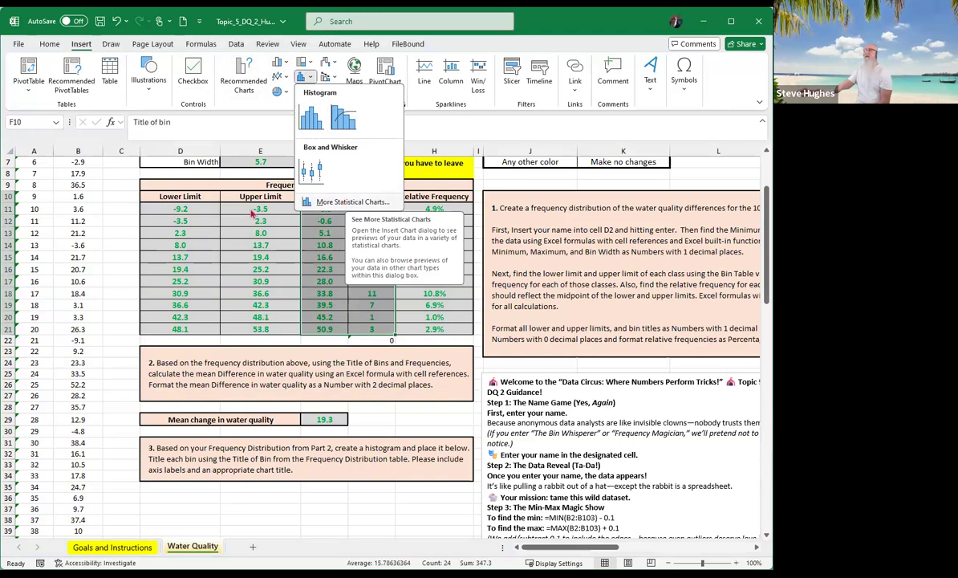
click(344, 203)
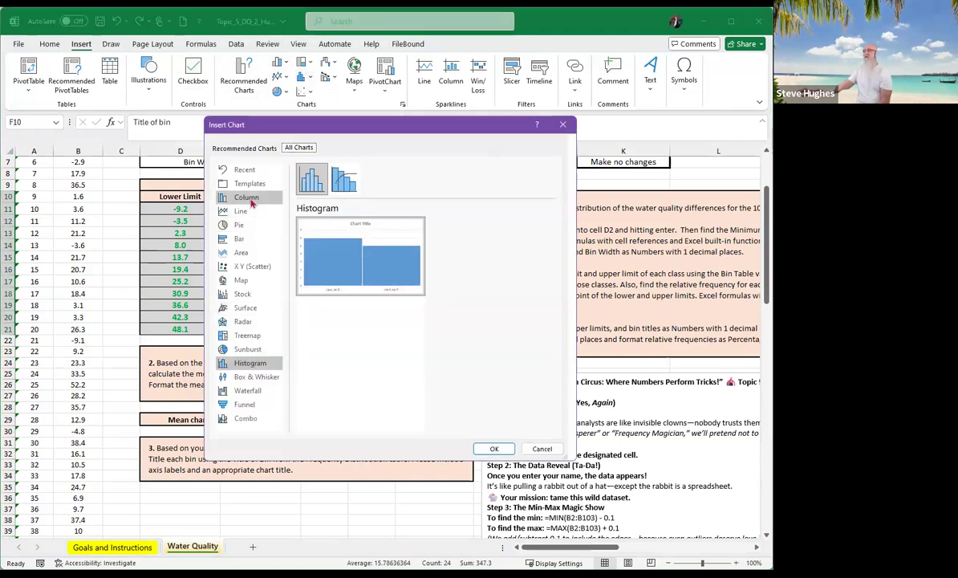
click(251, 200)
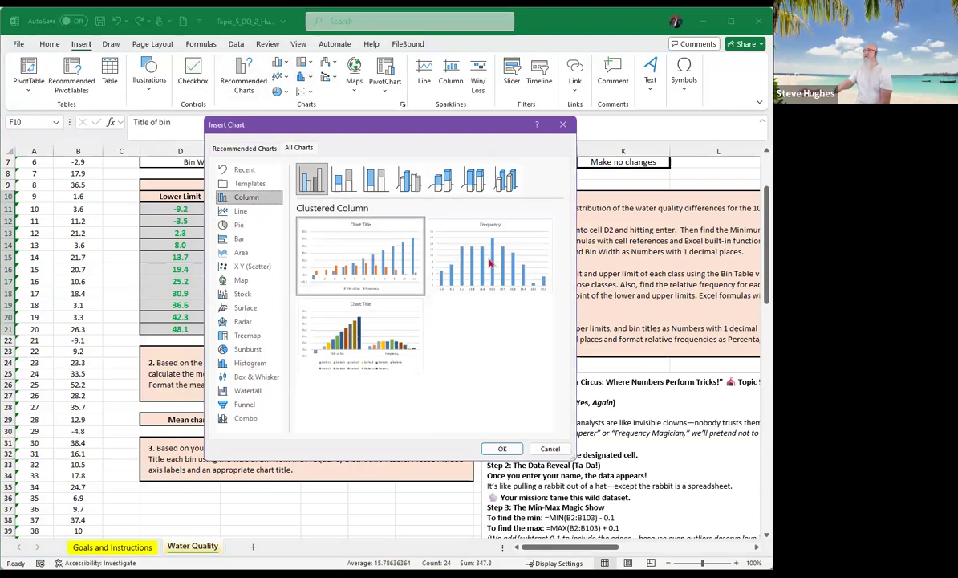
mouse_move(495, 265)
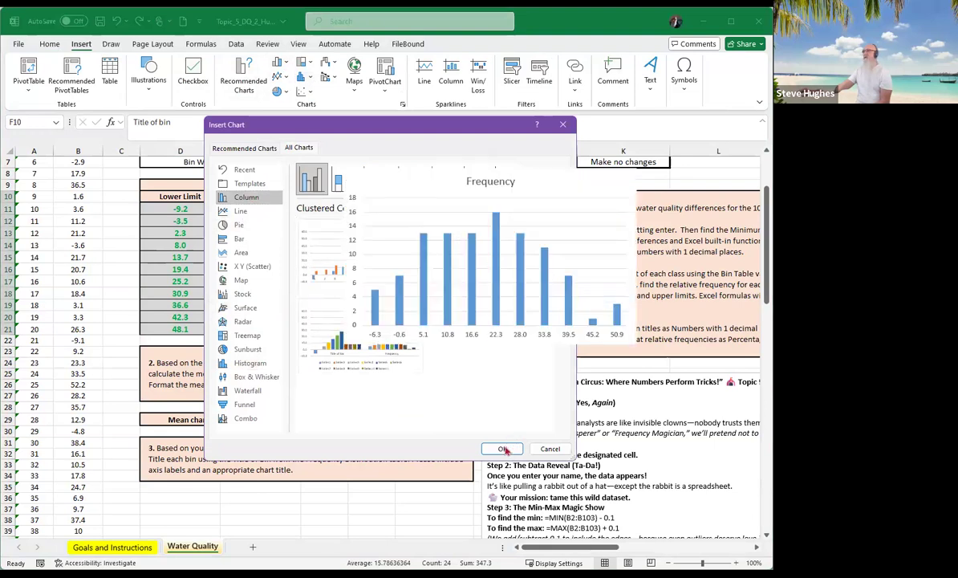
mouse_move(385, 265)
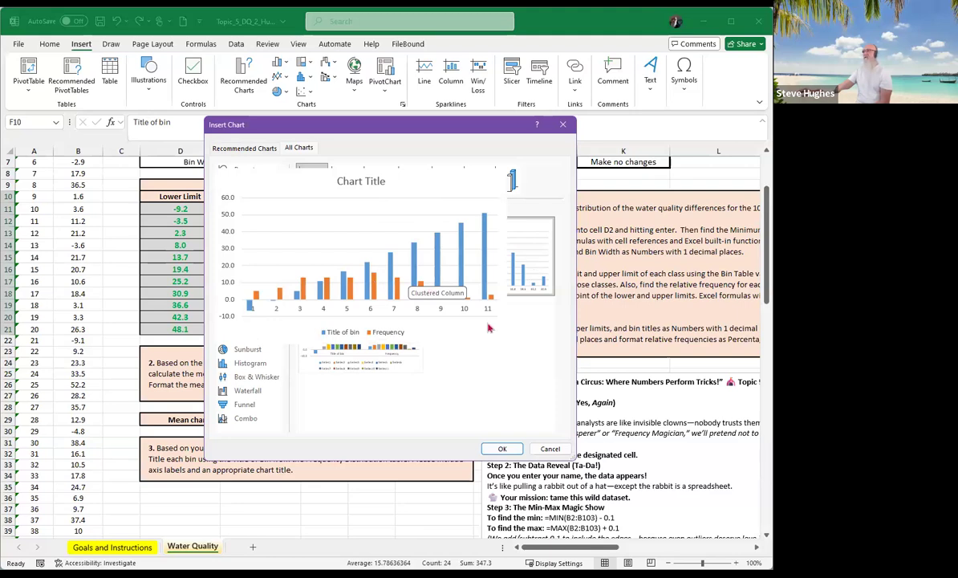
click(505, 449)
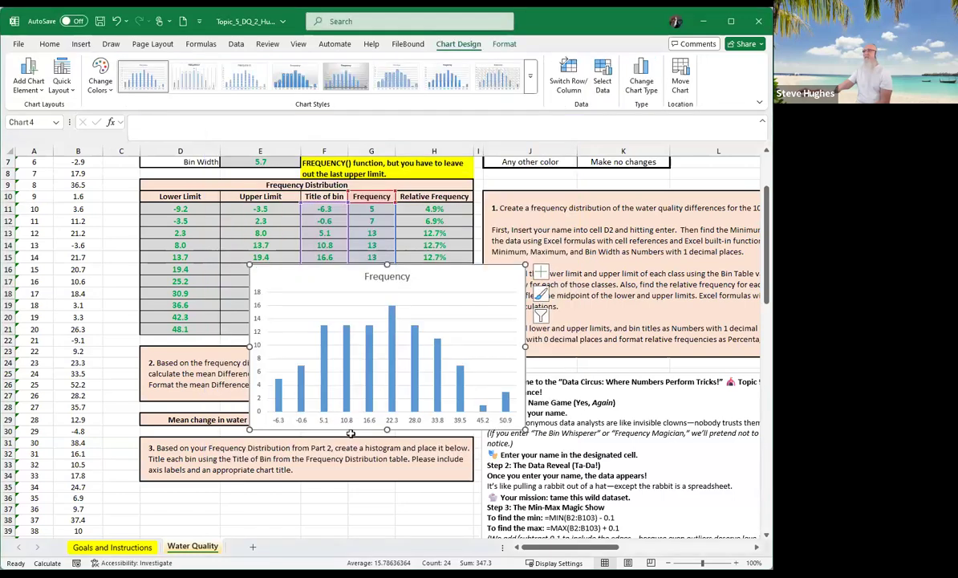
Step: Move the Frequency chart into the empty area directly below the question 3 instructions
scroll(329, 377, down, 2)
drag(304, 232, 221, 400)
scroll(334, 289, down, 3)
drag(334, 287, 331, 324)
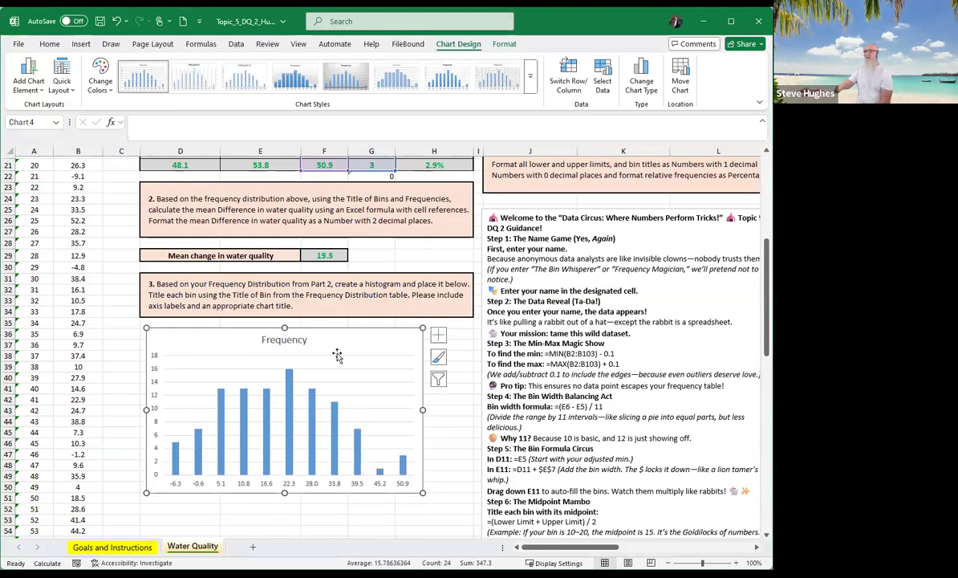
Step: Apply the quick chart layout that adds both axis titles and removes the gaps between the columns
click(291, 371)
click(264, 358)
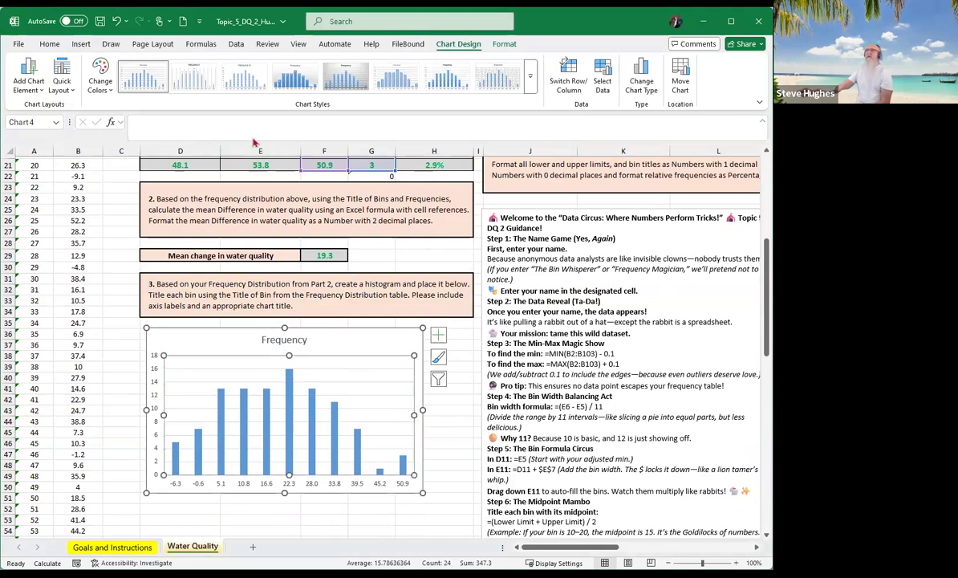
click(67, 88)
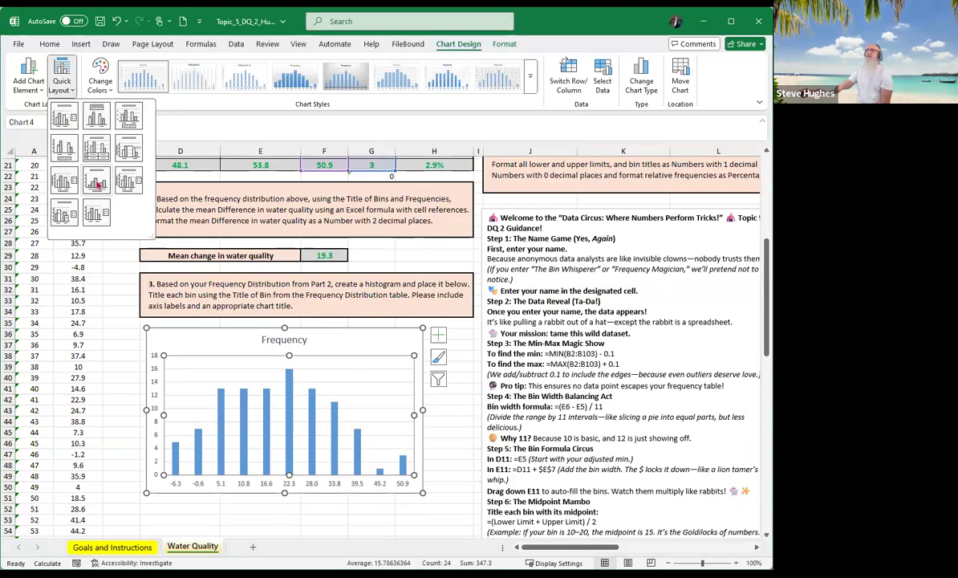
click(95, 180)
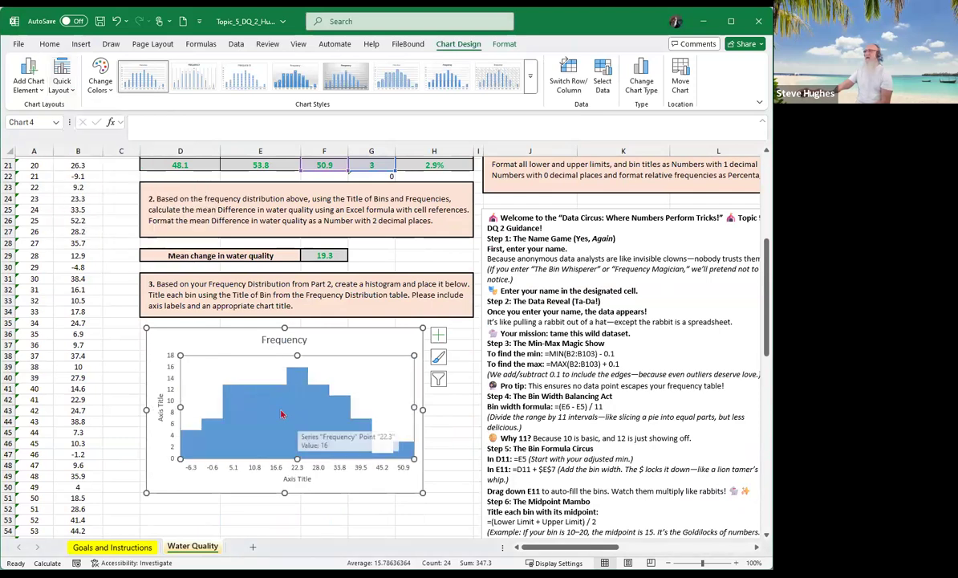
Step: Outline the columns of the Frequency series in yellow
click(277, 411)
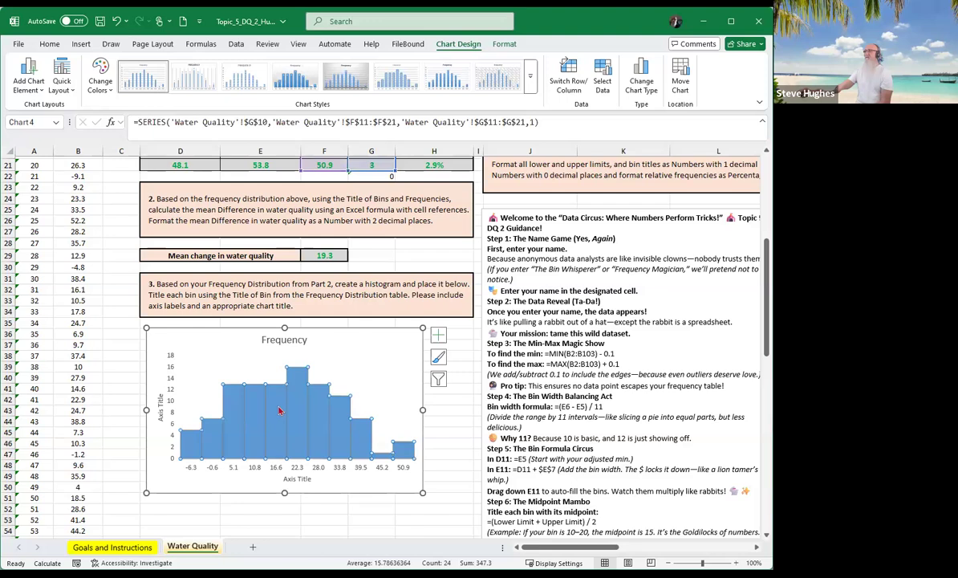
right_click(305, 403)
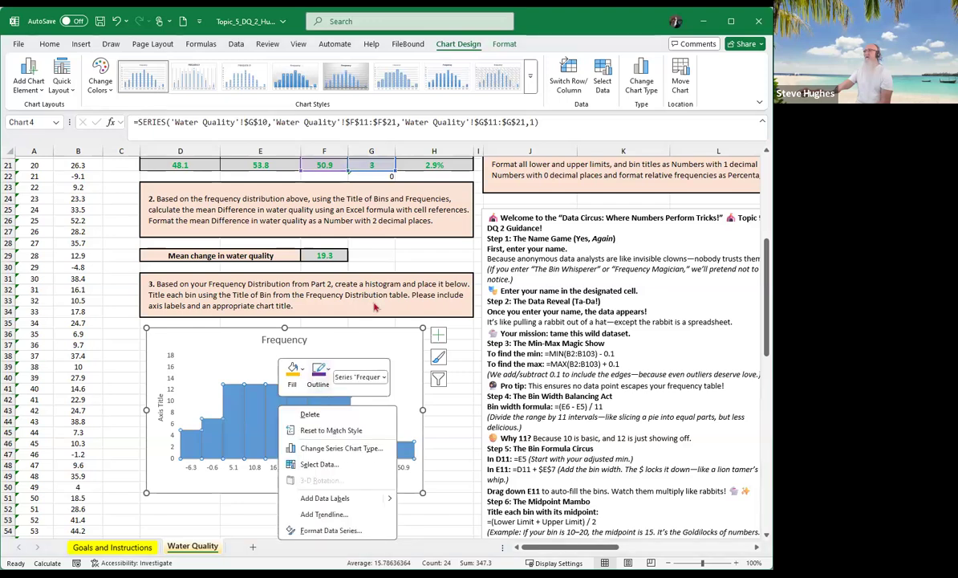
click(326, 374)
click(364, 206)
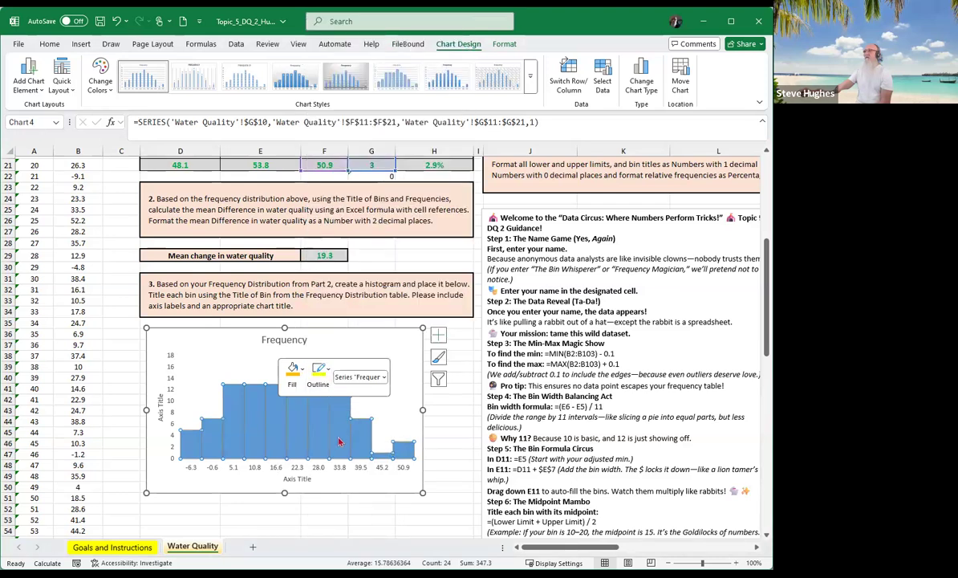
click(261, 497)
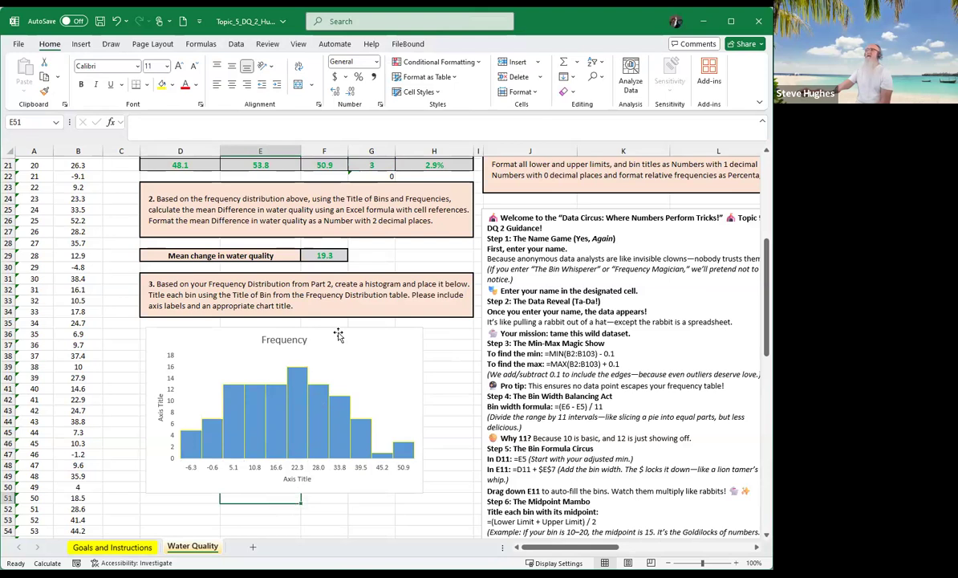
click(236, 45)
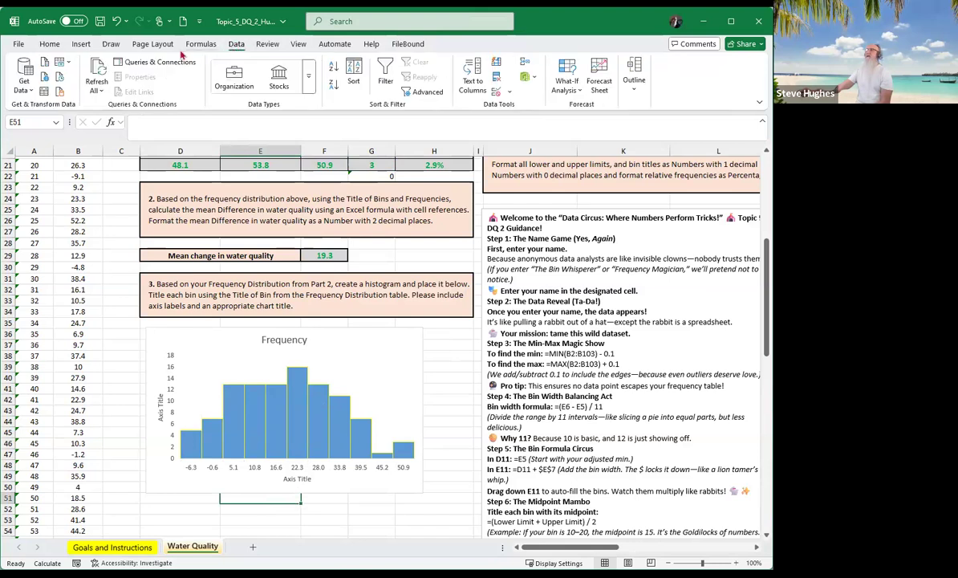
click(111, 45)
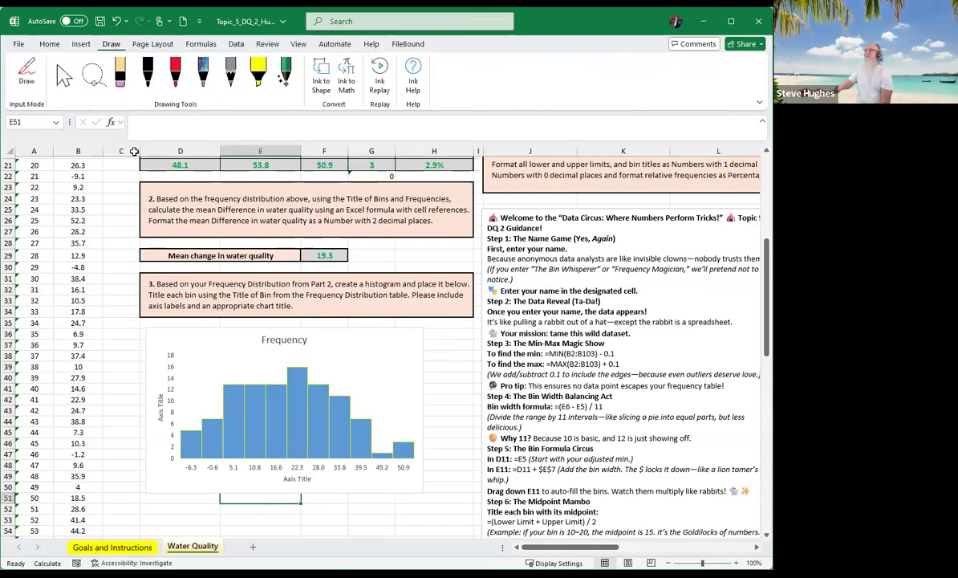
Step: Apply the dark-background chart style to the histogram and reapply the quick layout with axis titles and no gaps between columns
click(274, 416)
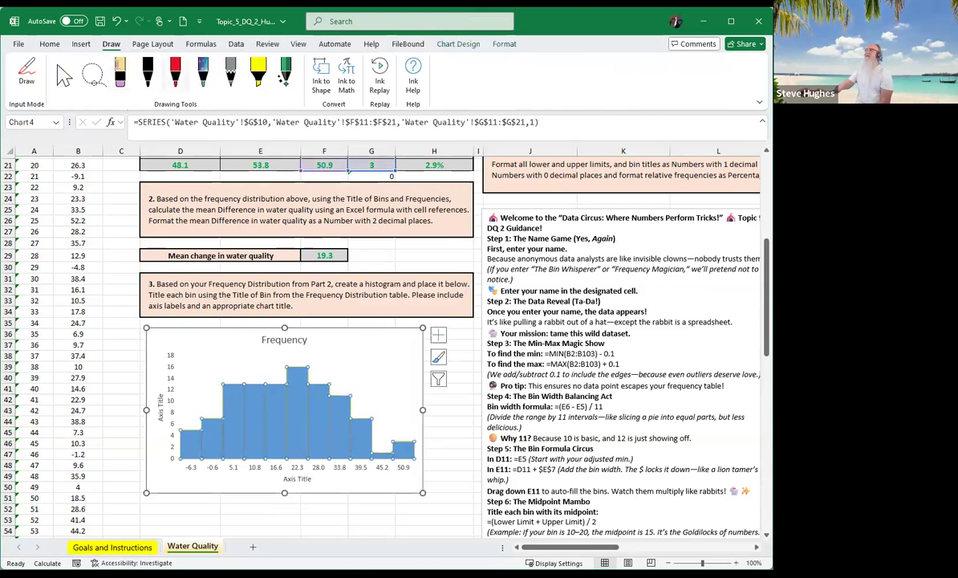
click(439, 44)
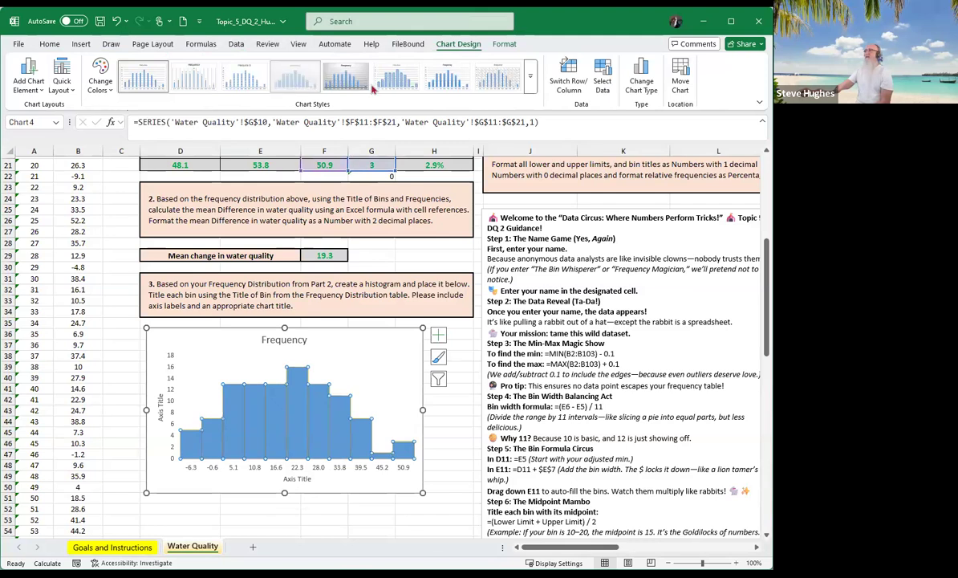
click(437, 74)
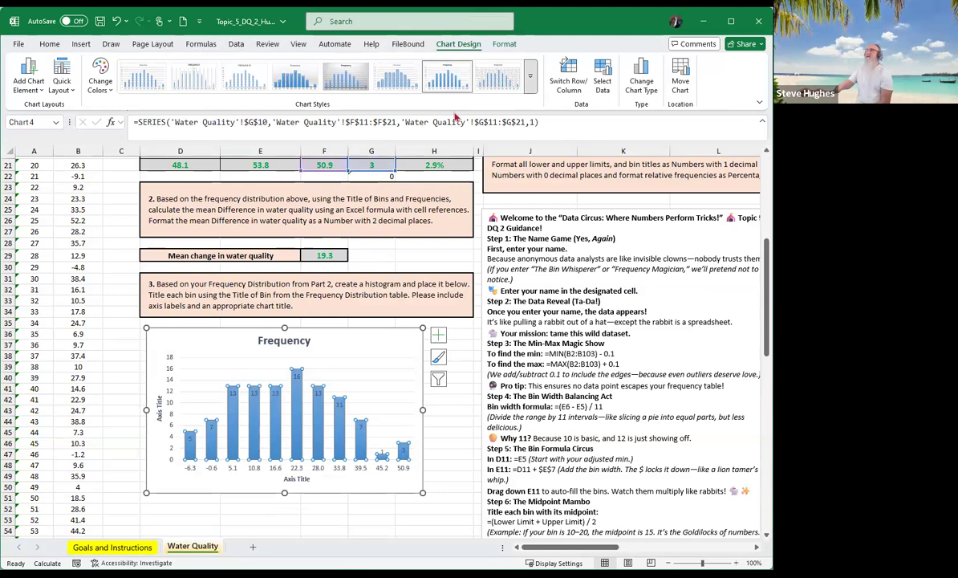
click(146, 106)
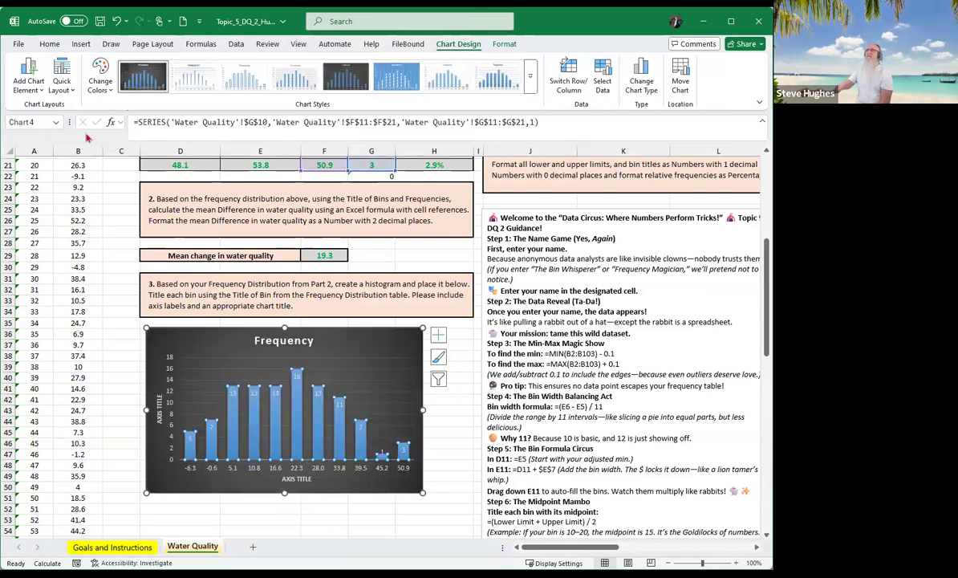
click(73, 94)
click(96, 182)
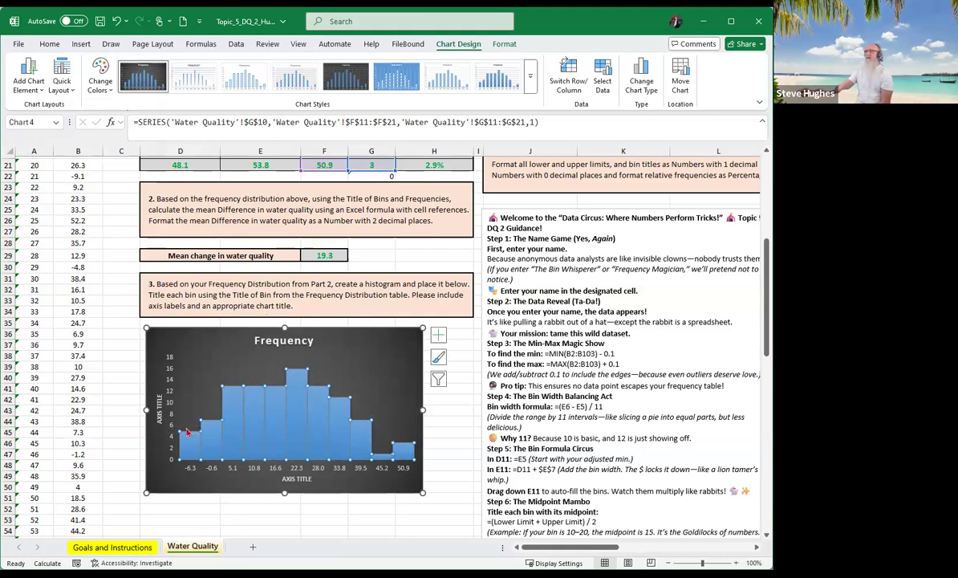
Step: Set the histogram's vertical axis title to Frequency
click(162, 409)
click(162, 409)
double_click(162, 409)
double_click(163, 412)
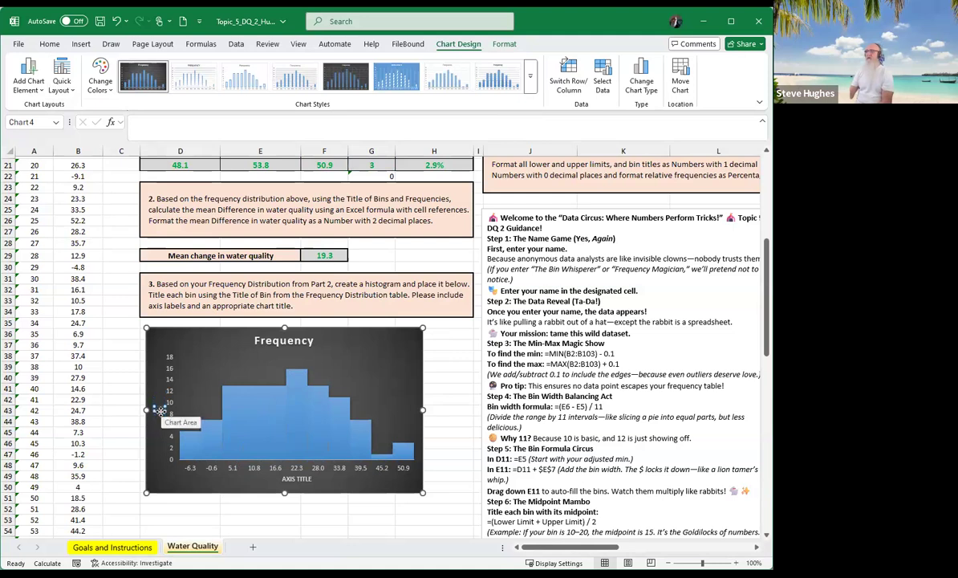
text(Frequency)
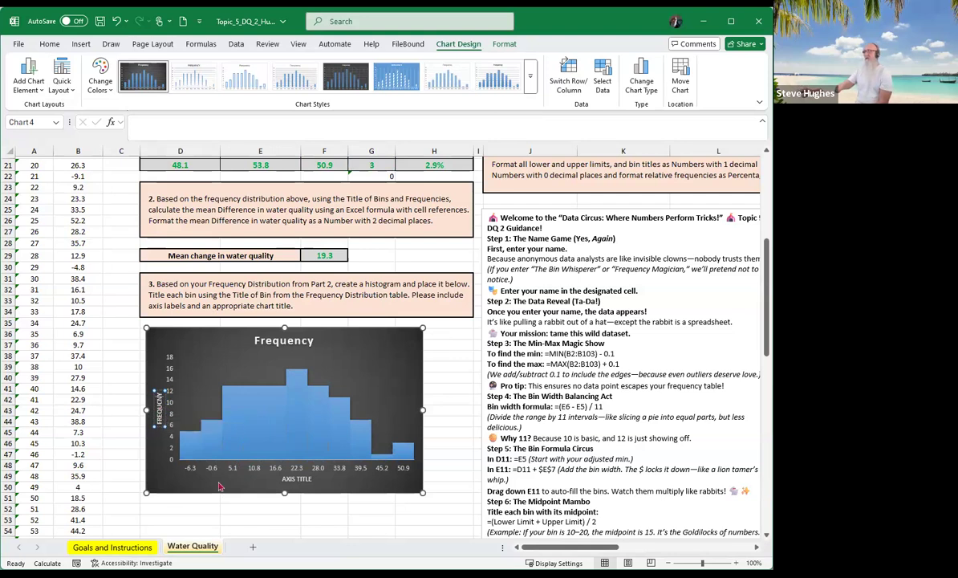
Step: Set the histogram's horizontal axis title to Bins
triple_click(296, 480)
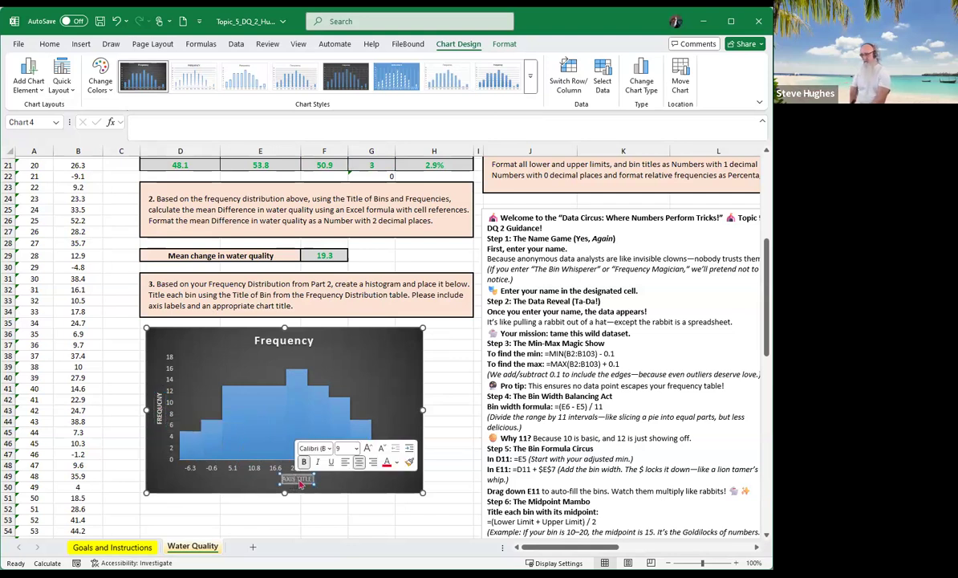
text(Bins)
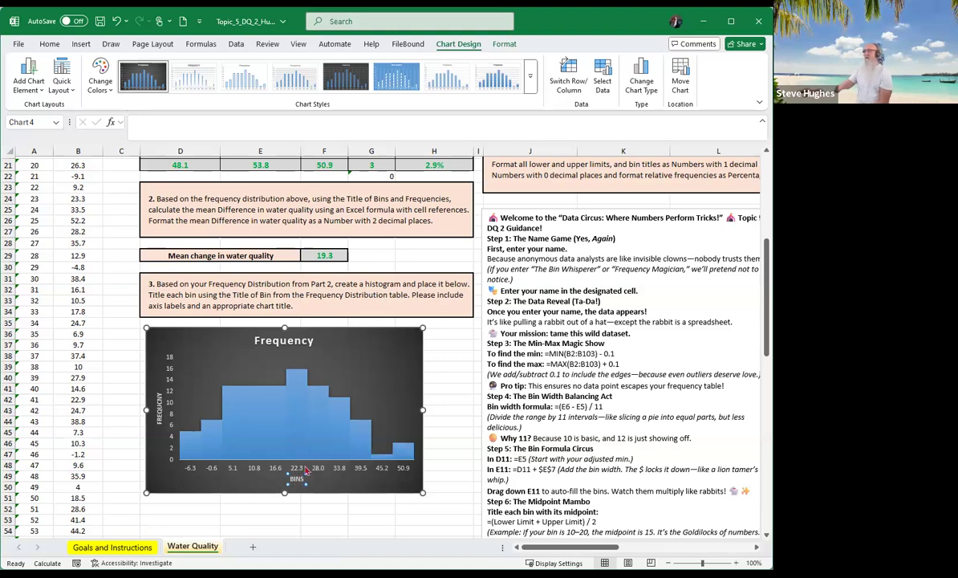
click(315, 528)
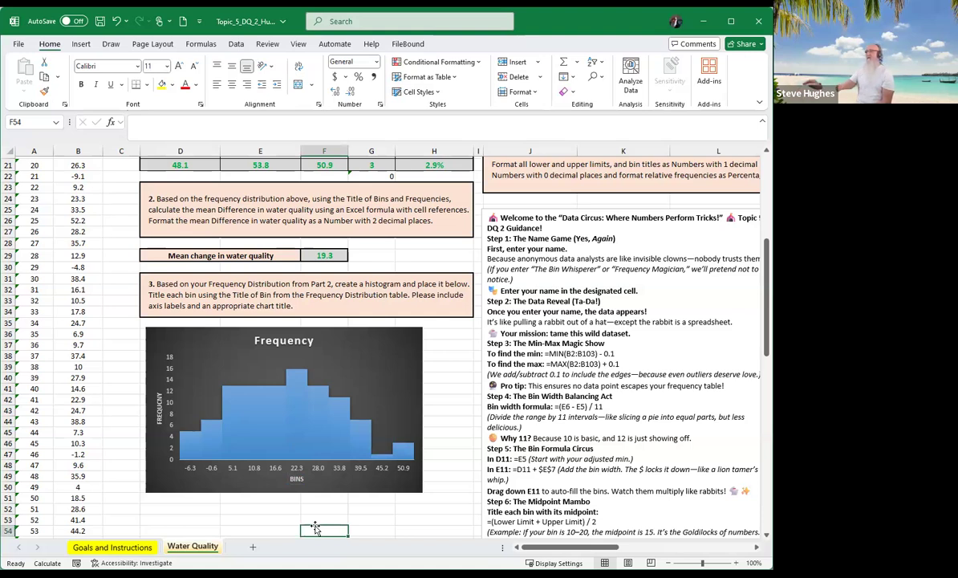
Step: Outline the columns of the Frequency series in red
click(279, 413)
click(278, 413)
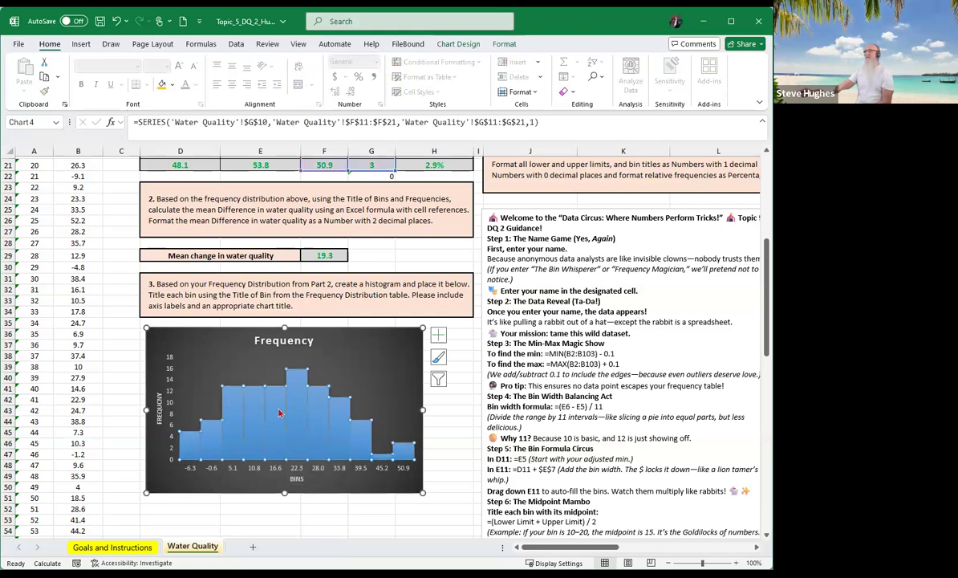
right_click(278, 413)
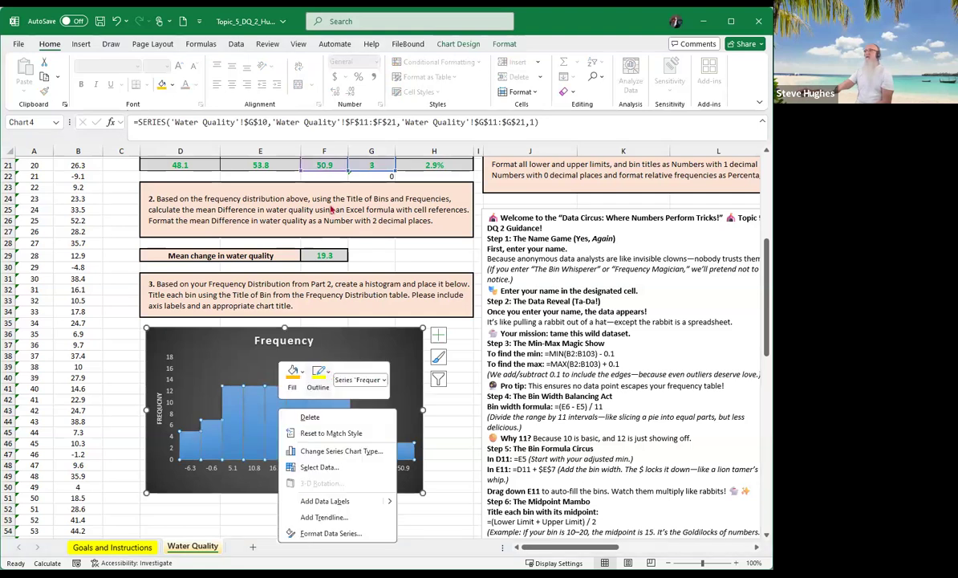
click(317, 374)
click(331, 207)
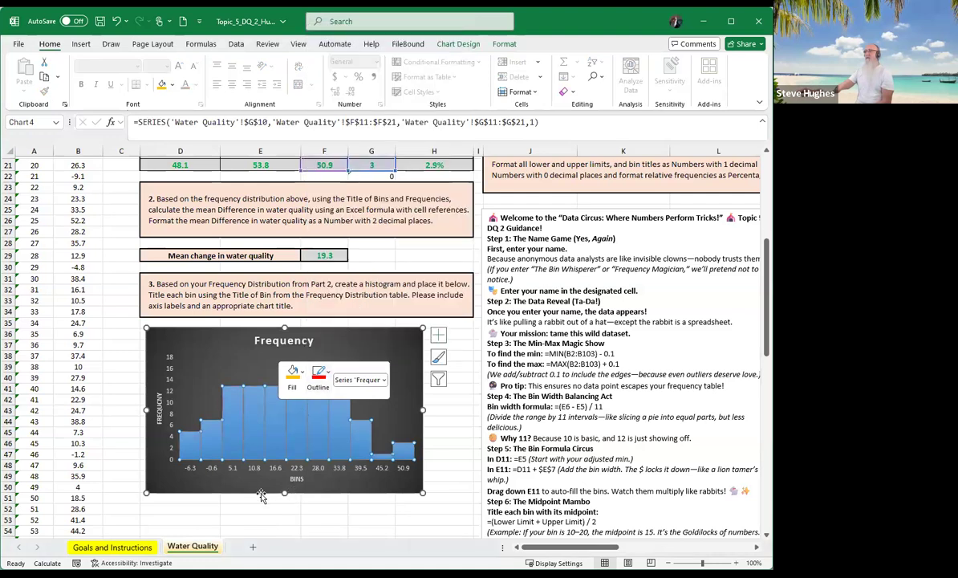
click(257, 486)
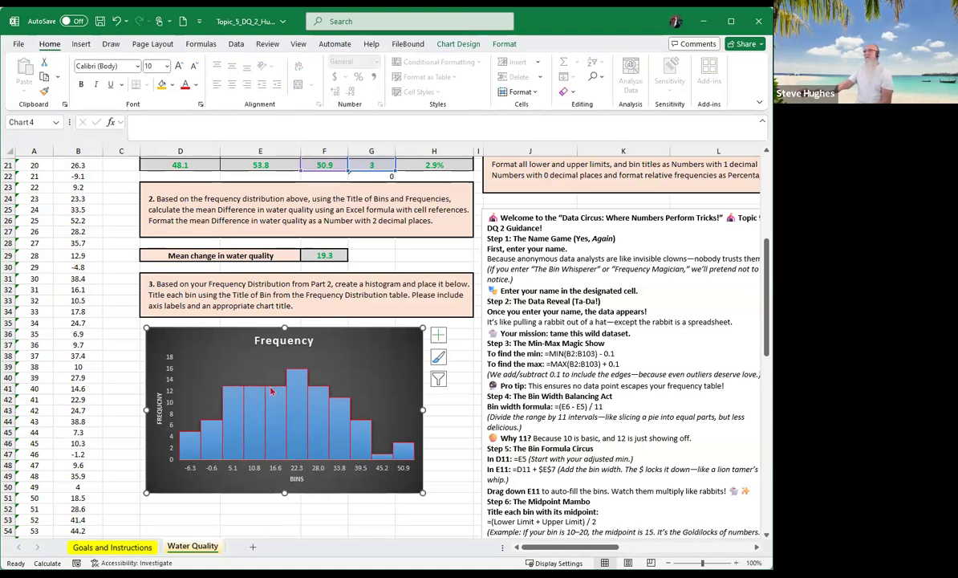
Step: Delete the dark-styled histogram below the question 3 instructions
click(234, 360)
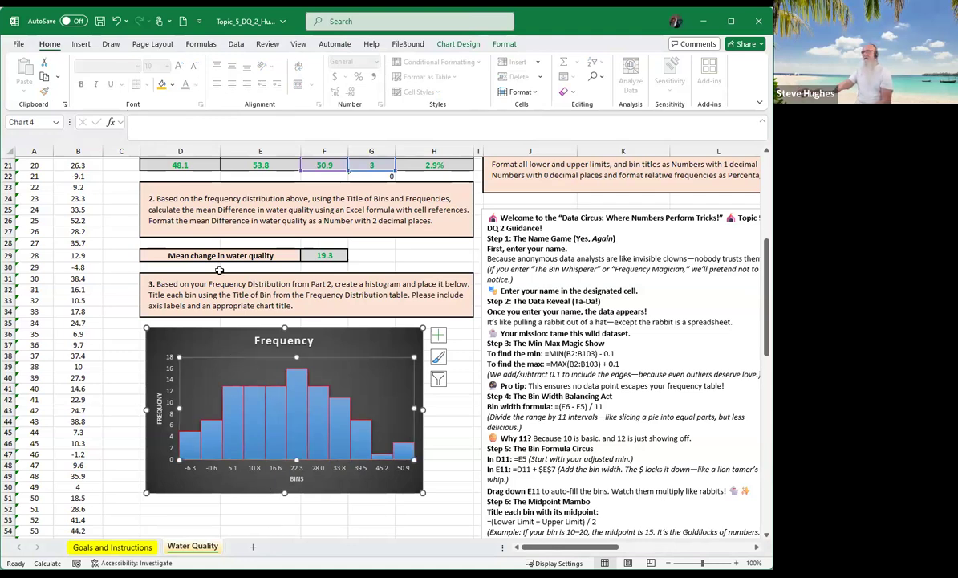
click(205, 330)
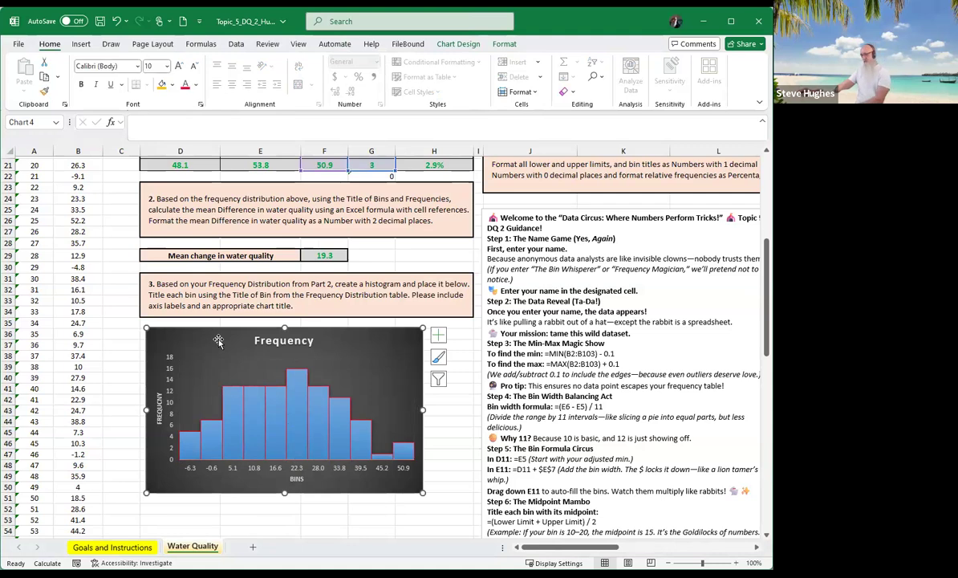
key(Delete)
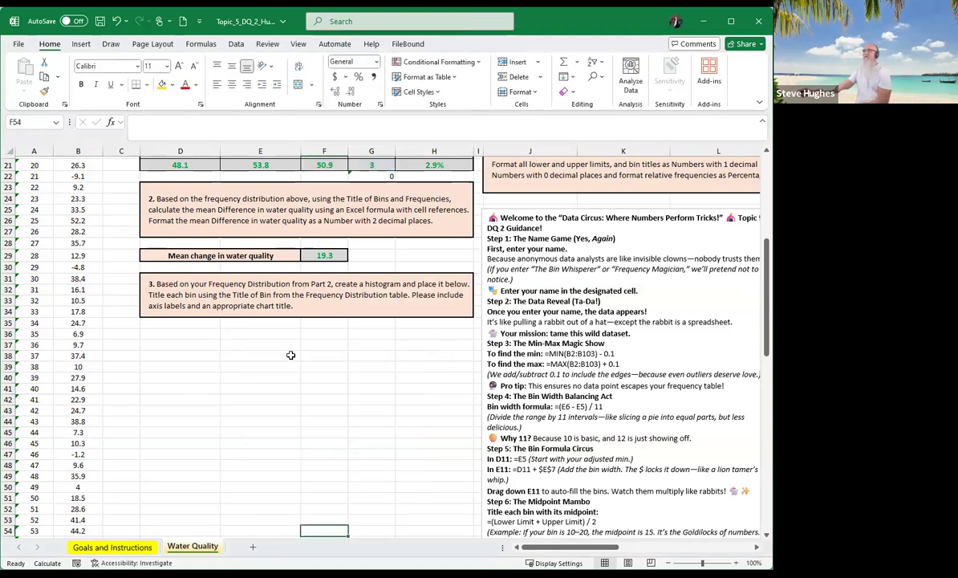
Step: Insert a clustered column chart of F10:G21 and apply the quick layout with both axis titles and no gaps between columns
scroll(290, 355, up, 6)
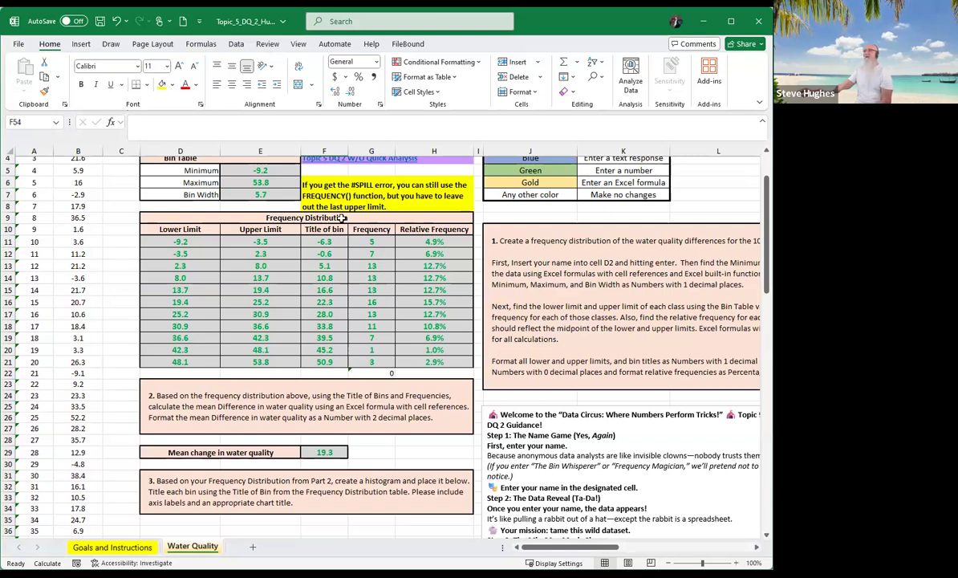
mouse_move(327, 229)
mouse_down()
mouse_move(361, 327)
mouse_move(359, 358)
mouse_up()
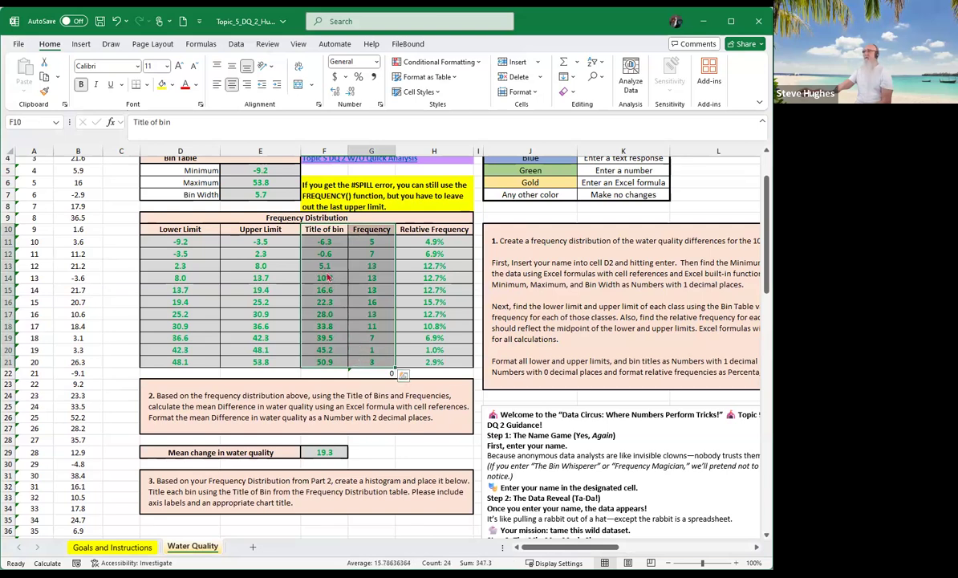
right_click(382, 407)
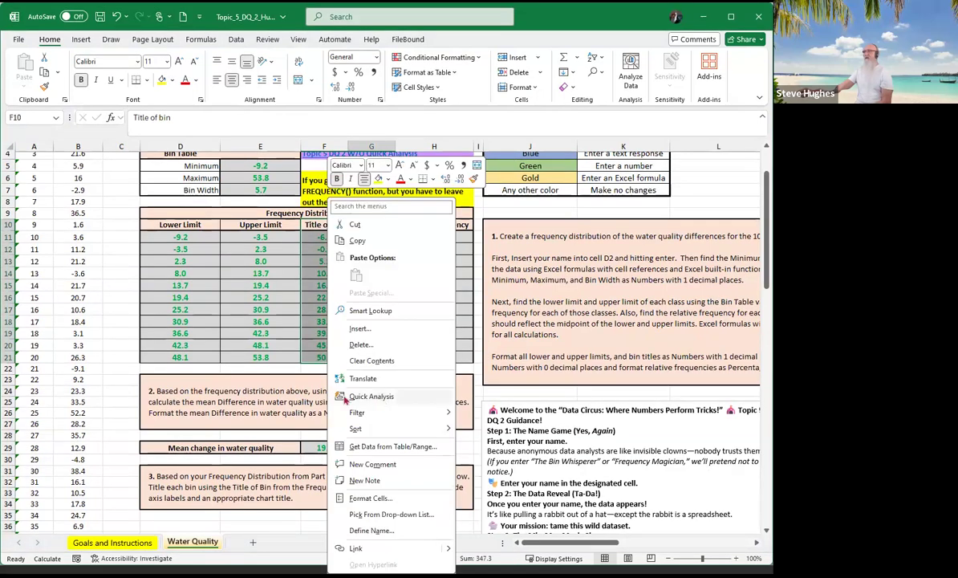
click(344, 404)
click(342, 399)
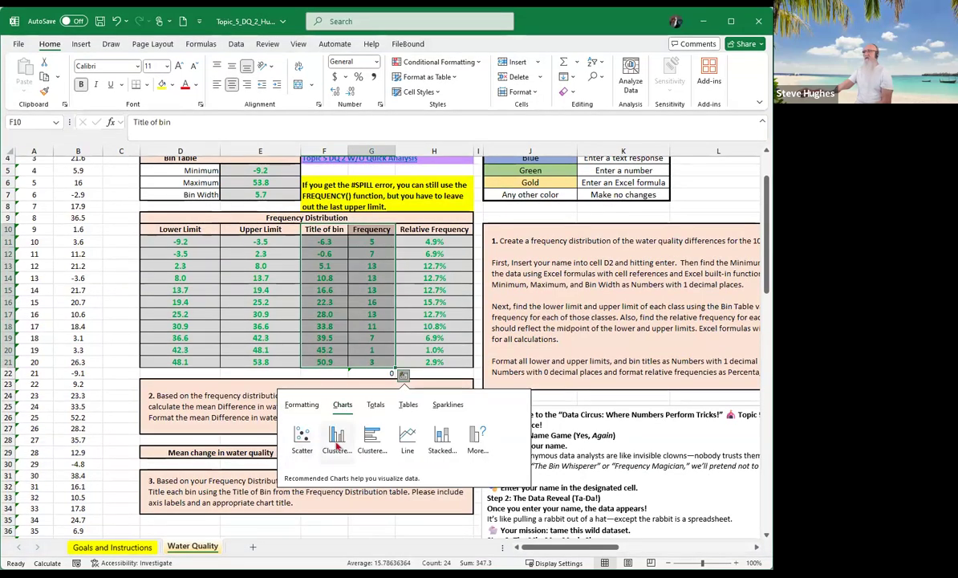
click(335, 441)
drag(273, 285, 242, 315)
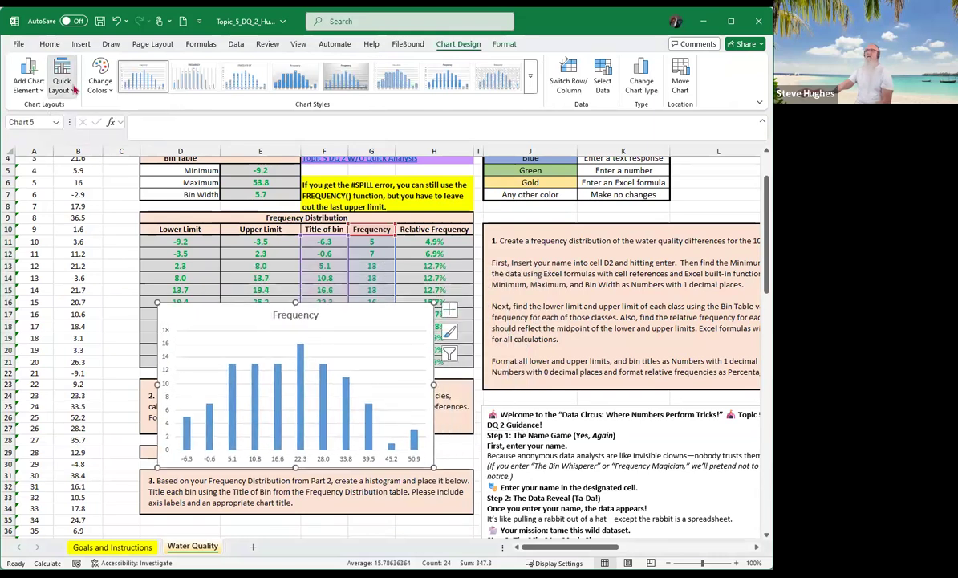
click(69, 85)
click(95, 180)
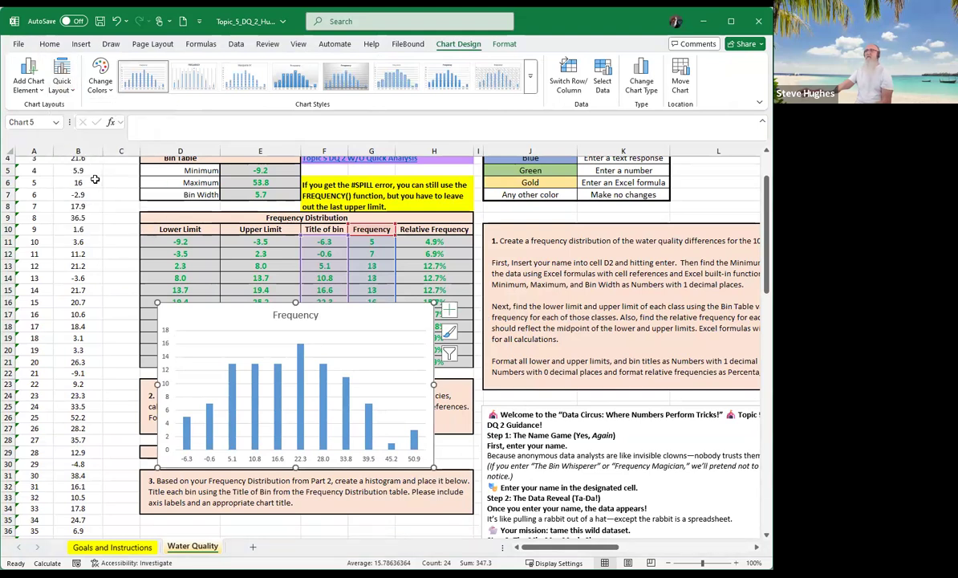
Step: Fill the columns of the Frequency series with standard orange and outline them in black
click(296, 385)
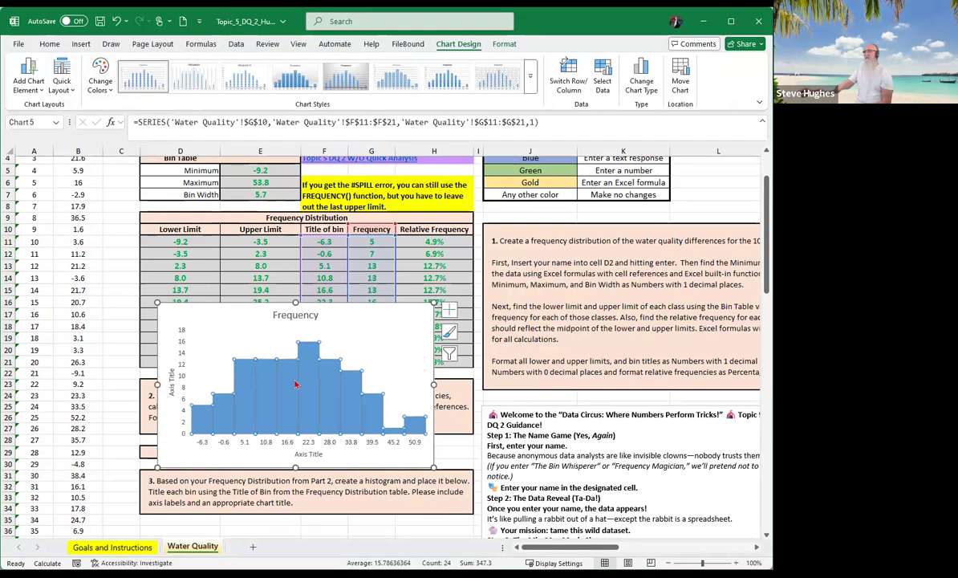
right_click(289, 372)
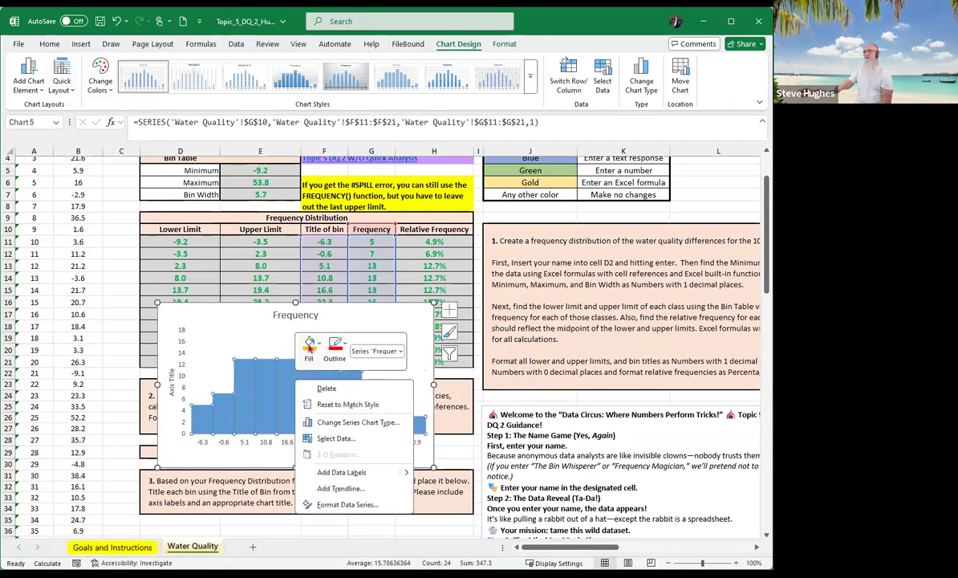
click(309, 347)
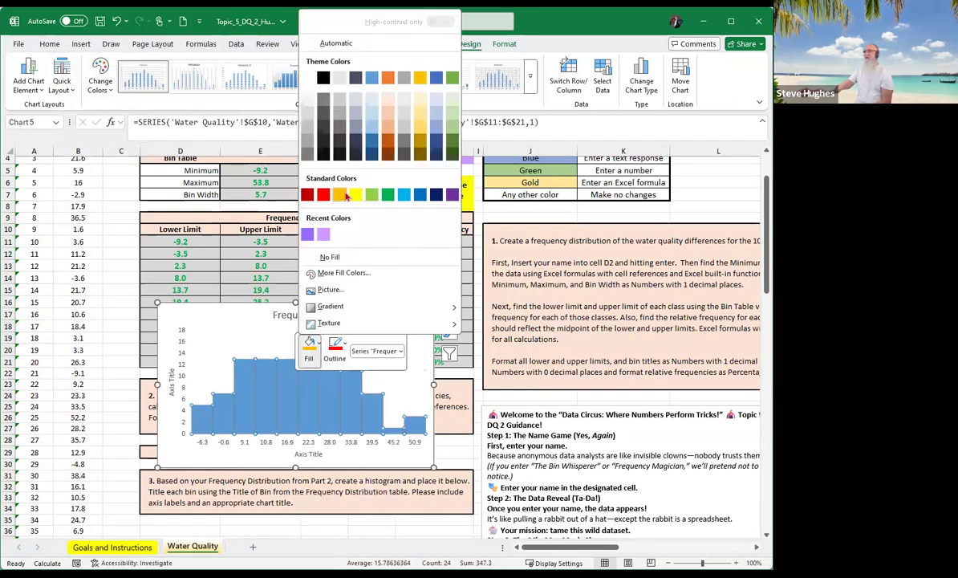
click(341, 195)
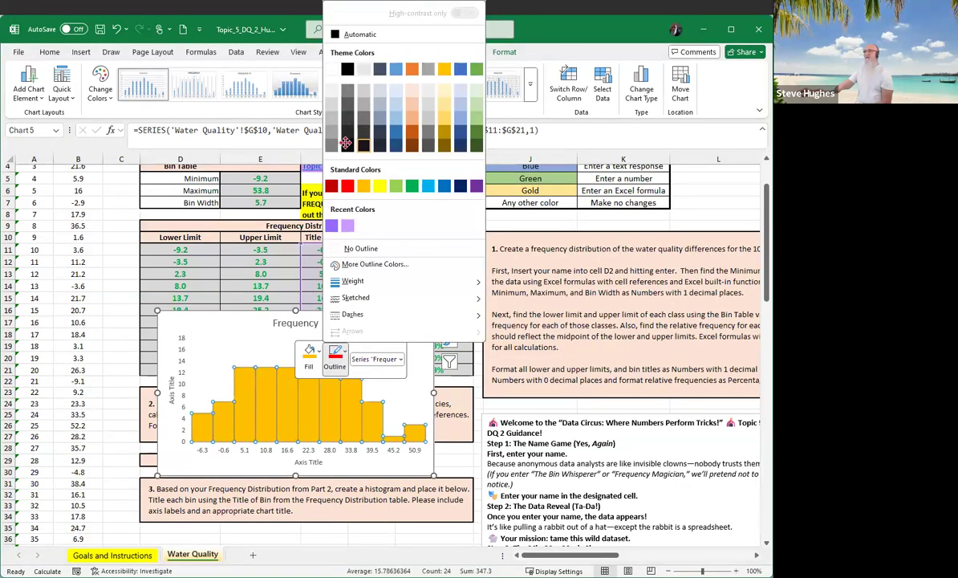
click(345, 143)
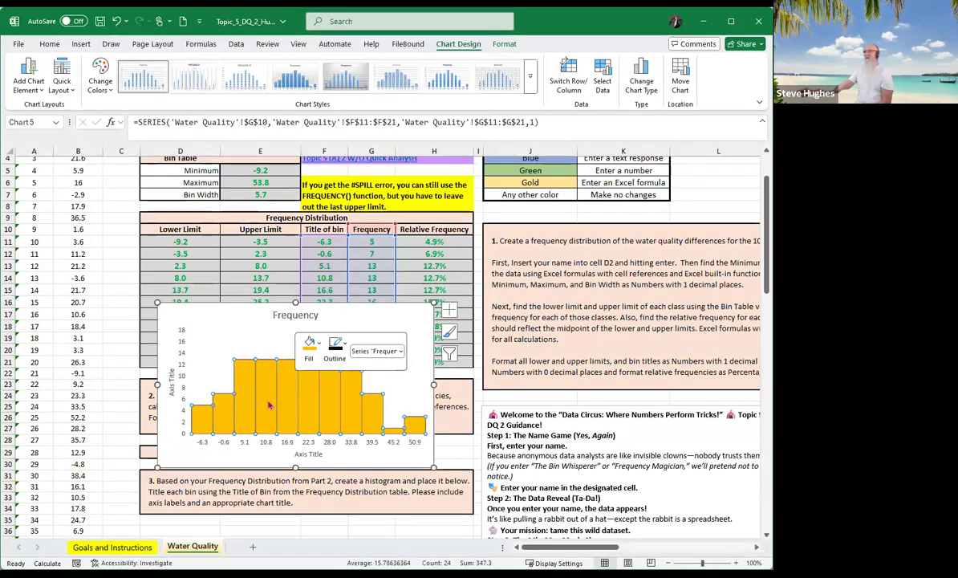
click(309, 427)
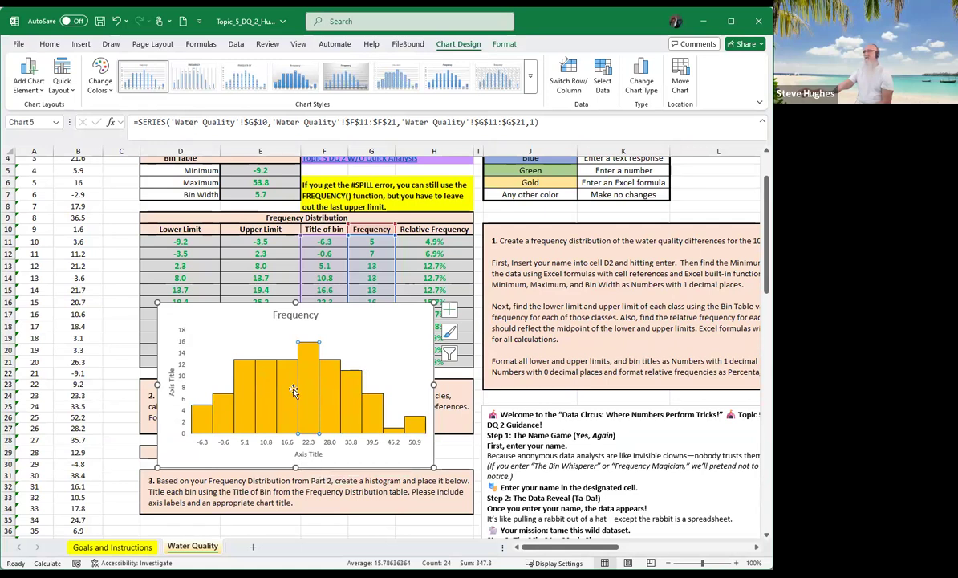
Step: Move the histogram directly below the question 3 instructions, starting at row 35
scroll(257, 321, down, 2)
drag(230, 250, 216, 466)
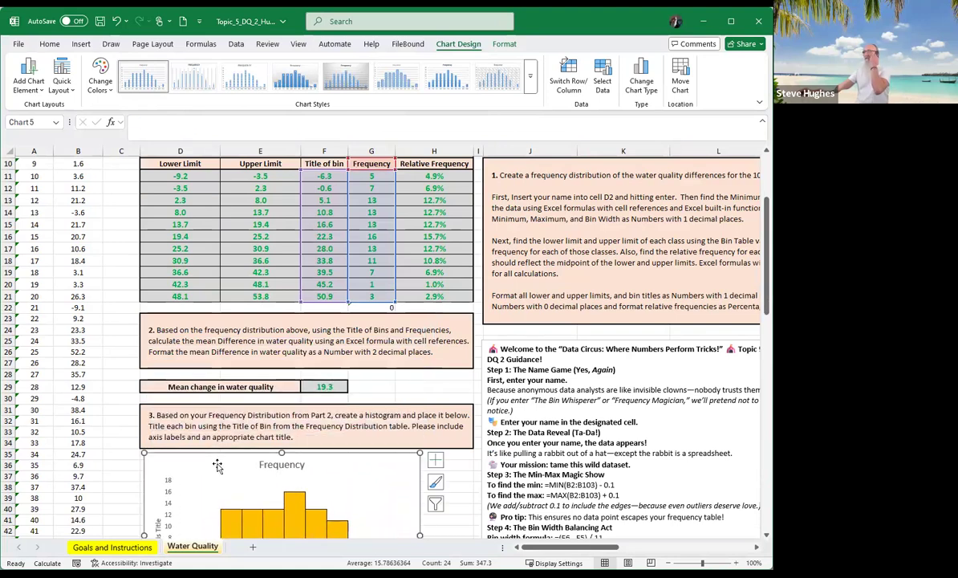
scroll(276, 277, down, 4)
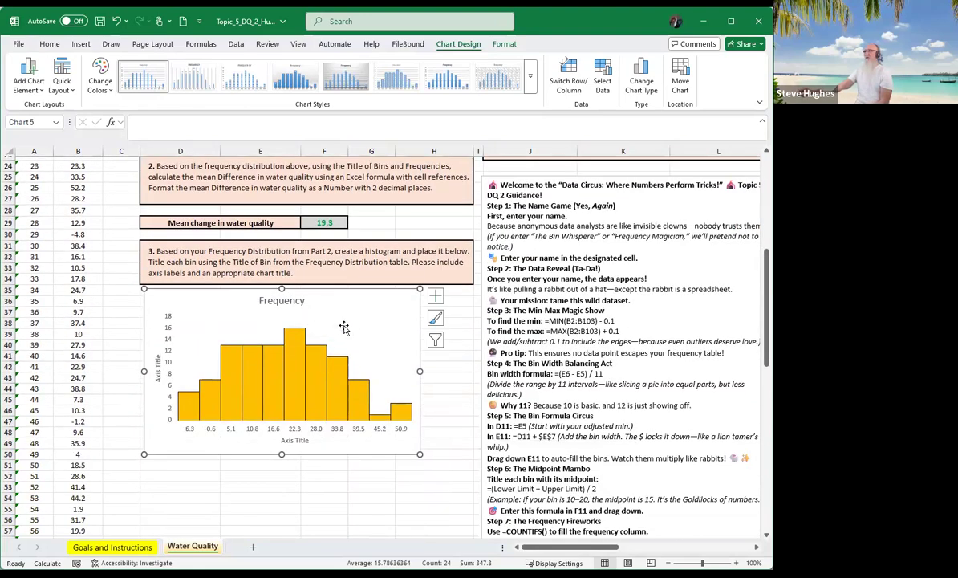
scroll(348, 324, up, 2)
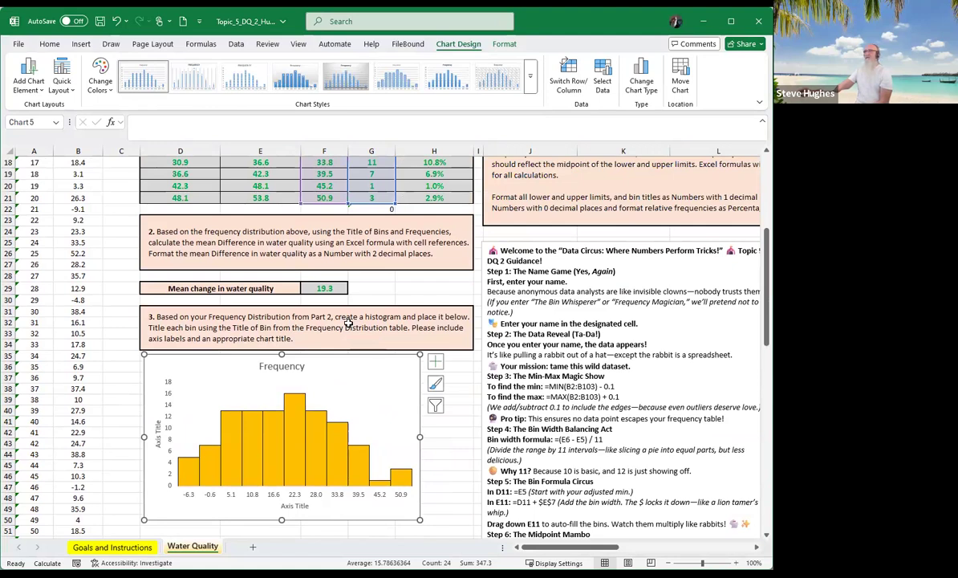
scroll(348, 323, up, 1)
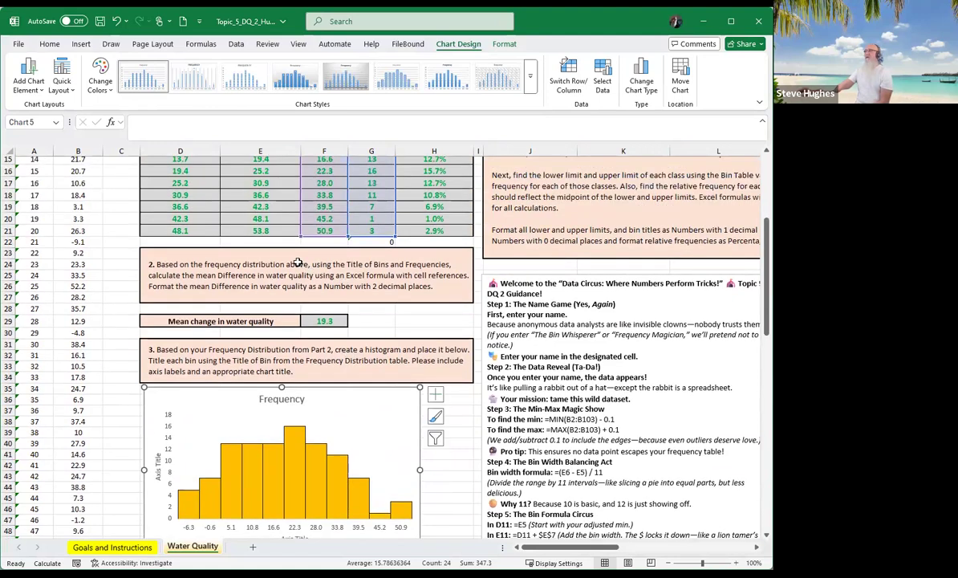
scroll(231, 228, up, 2)
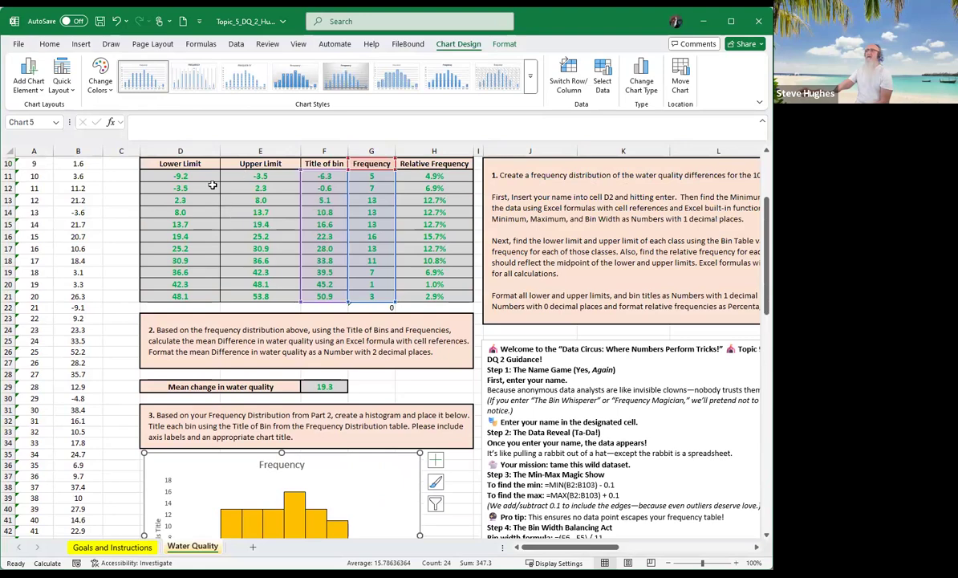